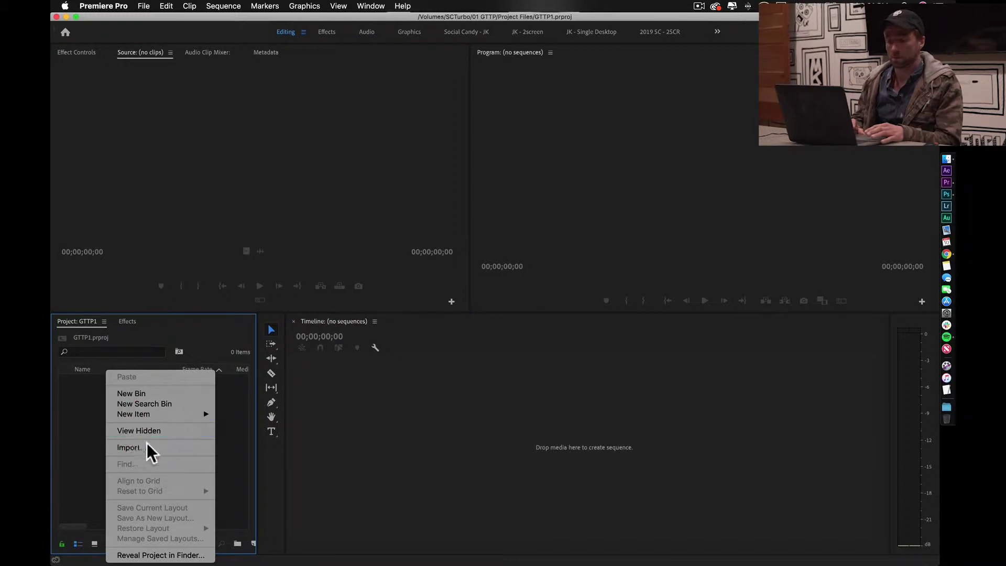
- Import the Audio and Video folders from 01 GTTP into the project and expand both bins to list their clips
{"action": "left_click", "coordinate": [147, 447]}
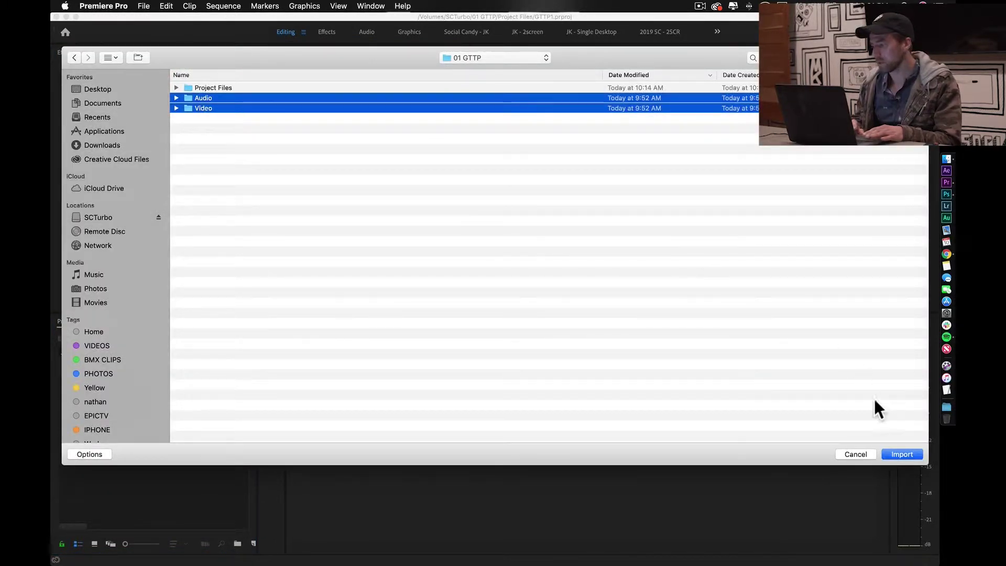
{"action": "left_click", "coordinate": [913, 452]}
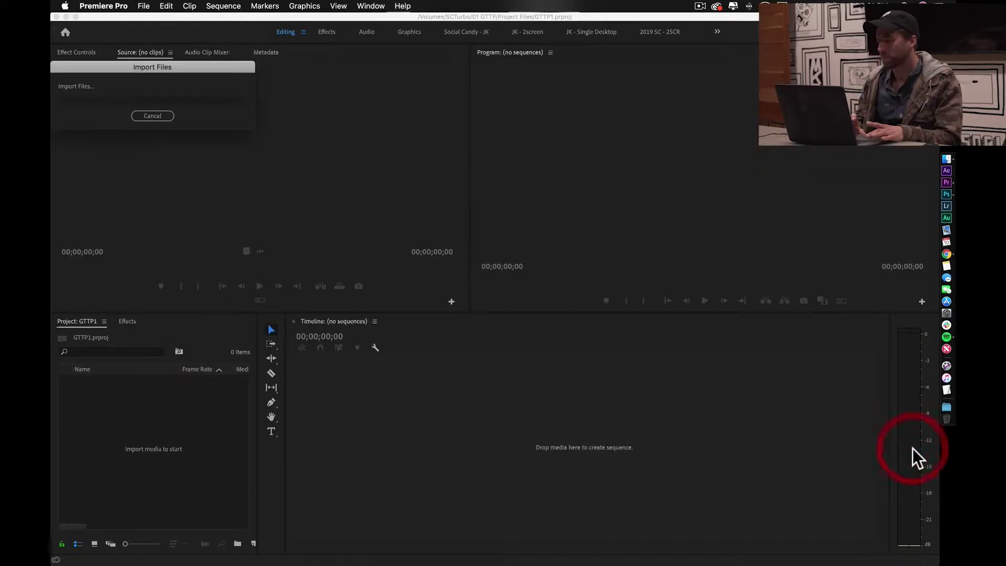
{"action": "left_click", "coordinate": [80, 381]}
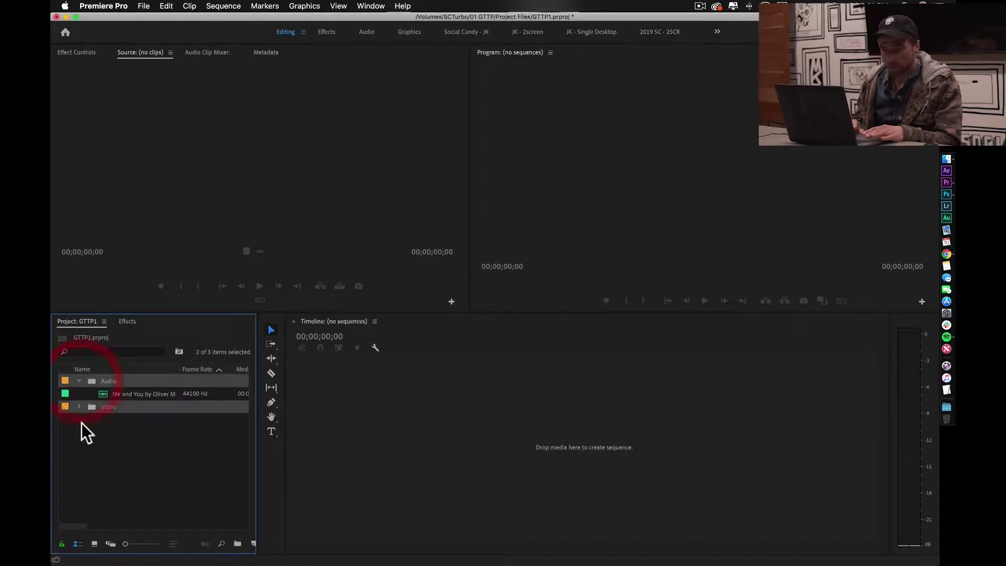
{"action": "left_click", "coordinate": [79, 407]}
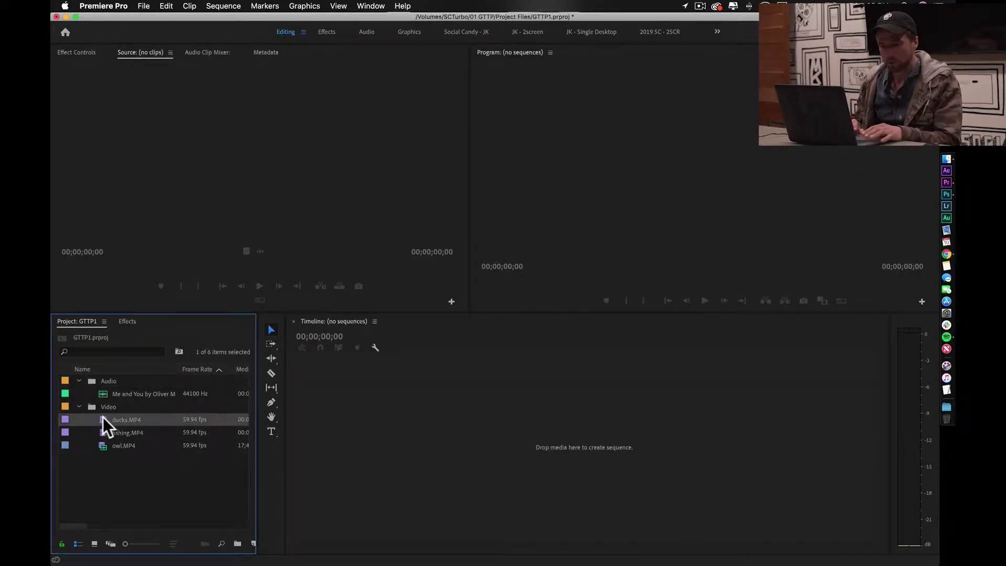
- Create a new sequence from ducks.MP4 and trim the start of the clip up to 00:00:21:59
{"action": "left_click_drag", "start_coordinate": [103, 418], "coordinate": [370, 408]}
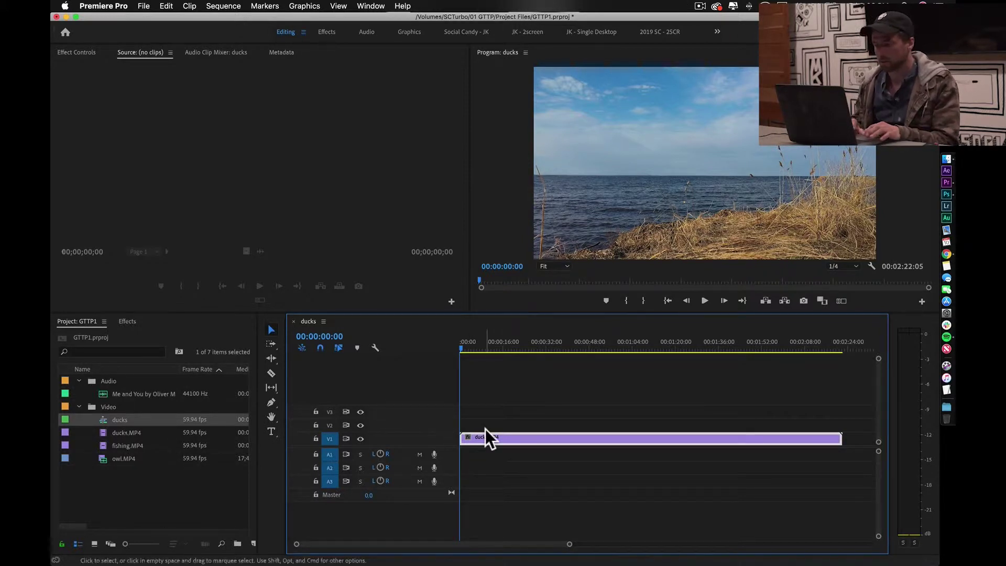
{"action": "left_click", "coordinate": [519, 347]}
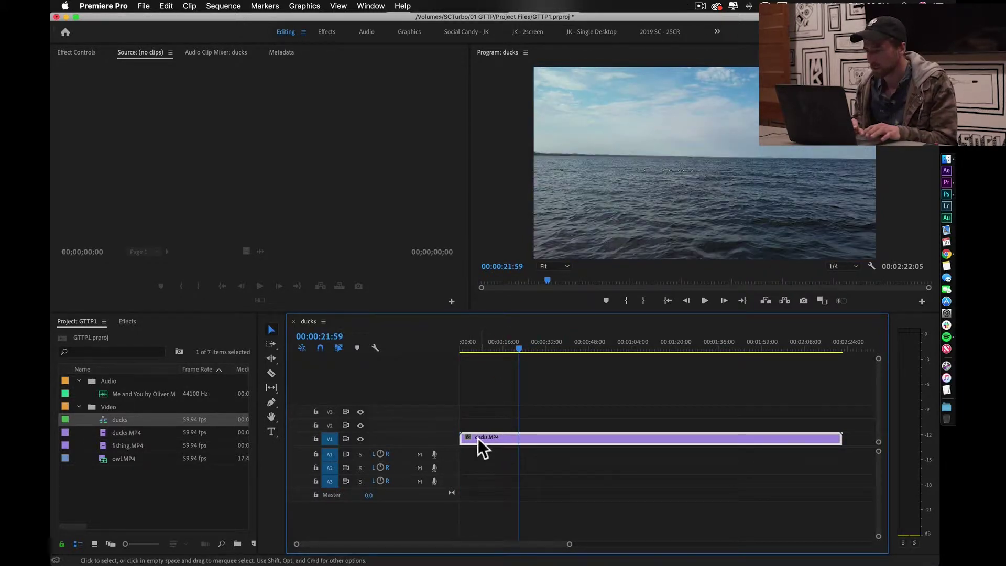
{"action": "left_click_drag", "start_coordinate": [462, 434], "coordinate": [495, 436]}
- Split the ducks clip at 00:00:07:24 and delete the portion after the cut
{"action": "left_click_drag", "start_coordinate": [502, 345], "coordinate": [482, 345]}
{"action": "key", "text": "c"}
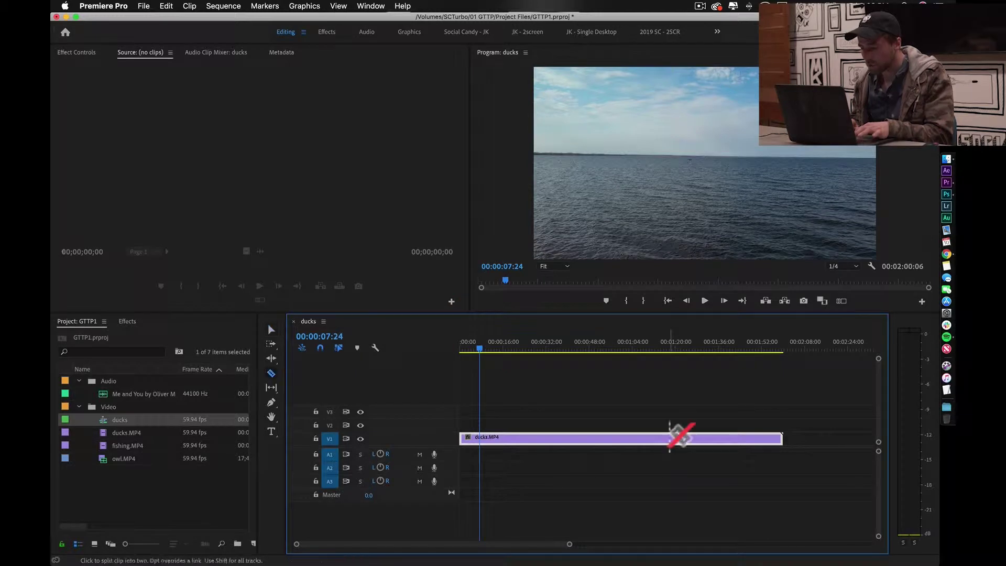
{"action": "left_click", "coordinate": [480, 439]}
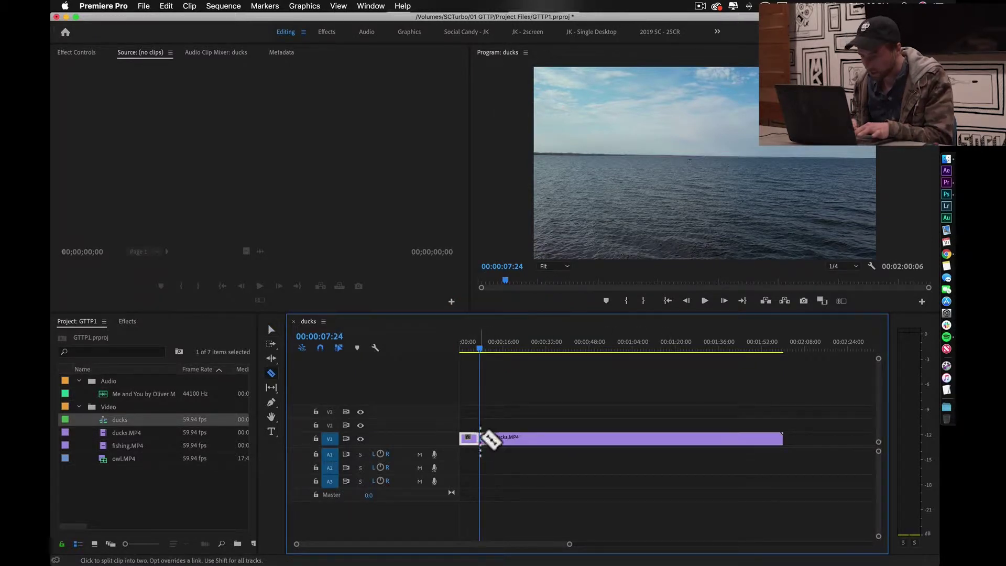
{"action": "key", "text": "v"}
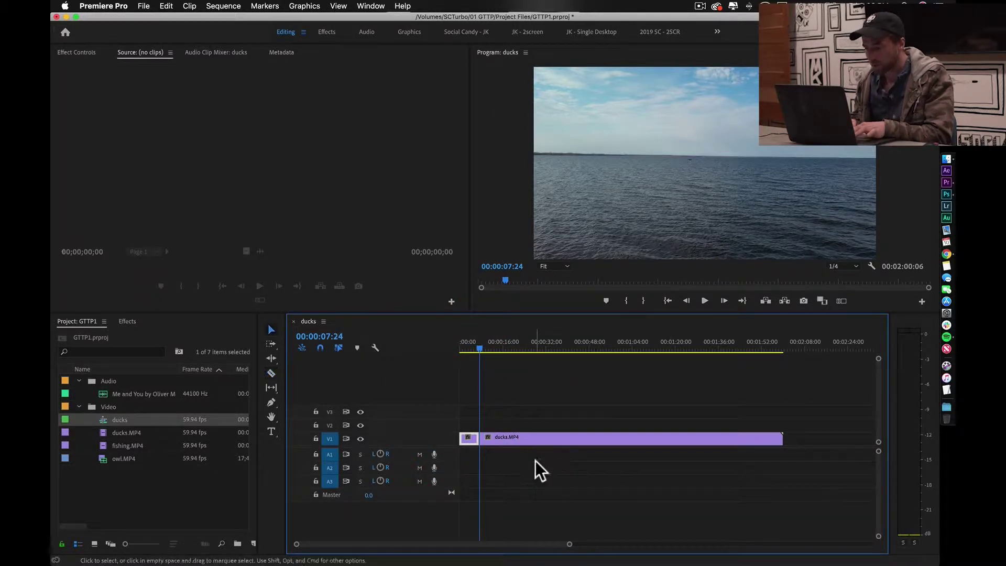
{"action": "left_click", "coordinate": [530, 438]}
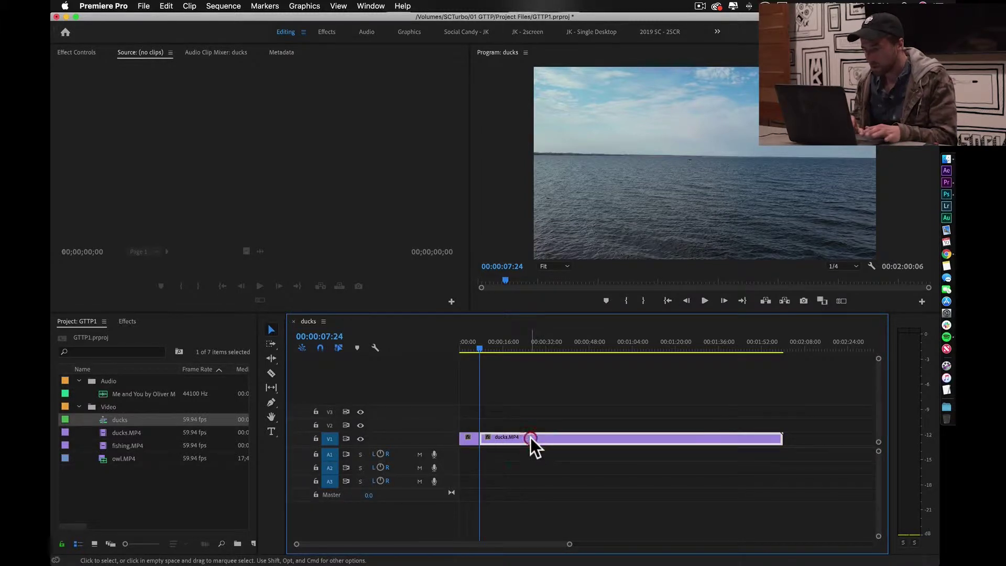
{"action": "key", "text": "BackSpace"}
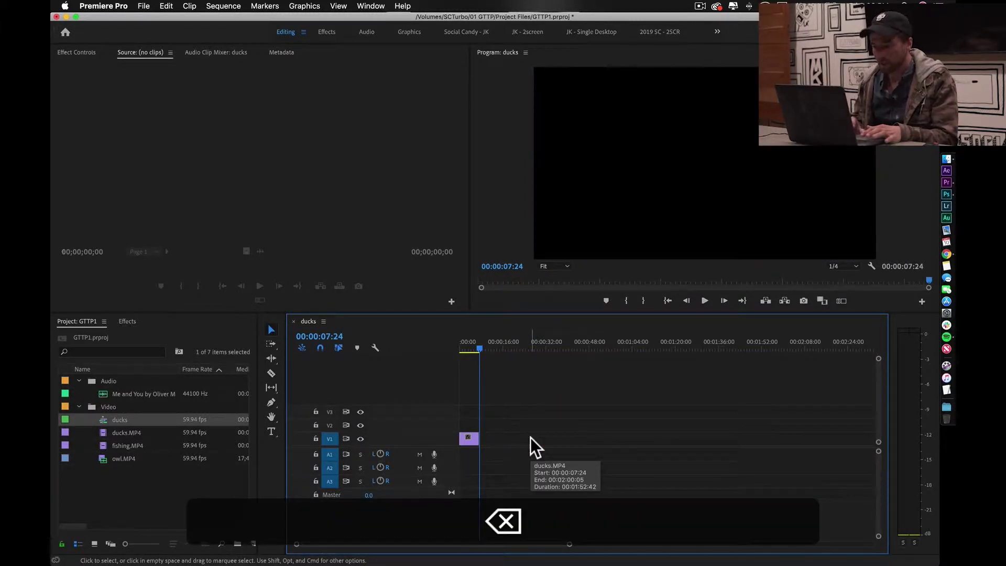
- Mark fishing.MP4 in at 00:03:46:23 and out at 00:03:54:32, and place that range on V1 directly after the ducks clip
{"action": "double_click", "coordinate": [102, 445]}
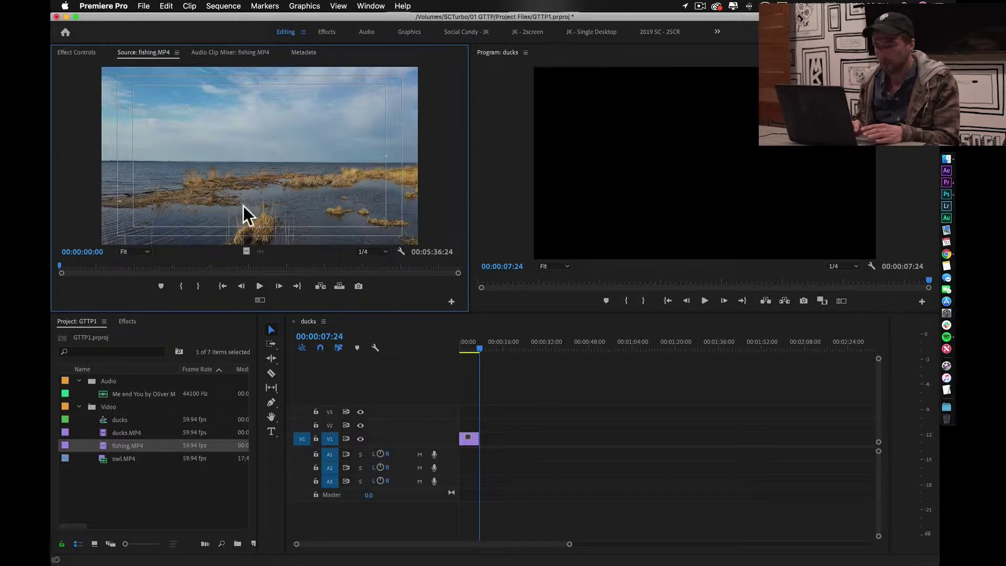
{"action": "left_click_drag", "start_coordinate": [67, 263], "coordinate": [328, 317]}
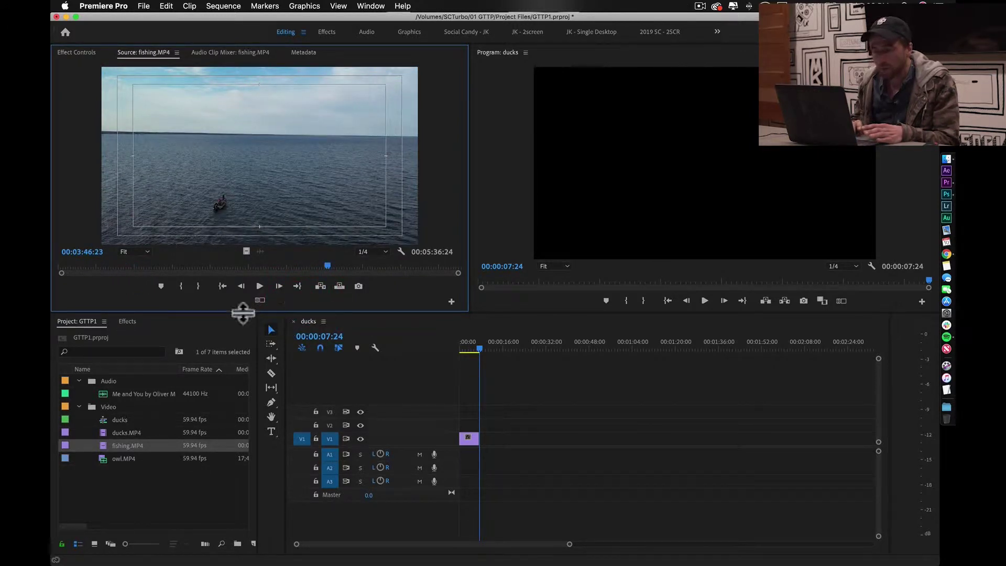
{"action": "left_click", "coordinate": [181, 284]}
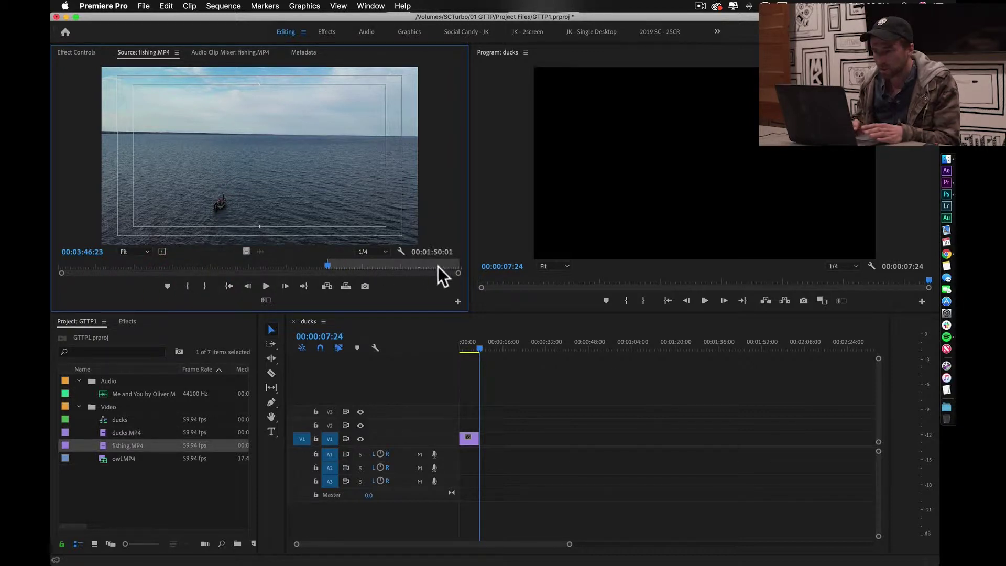
{"action": "left_click_drag", "start_coordinate": [328, 263], "coordinate": [338, 263]}
{"action": "left_click", "coordinate": [337, 263]}
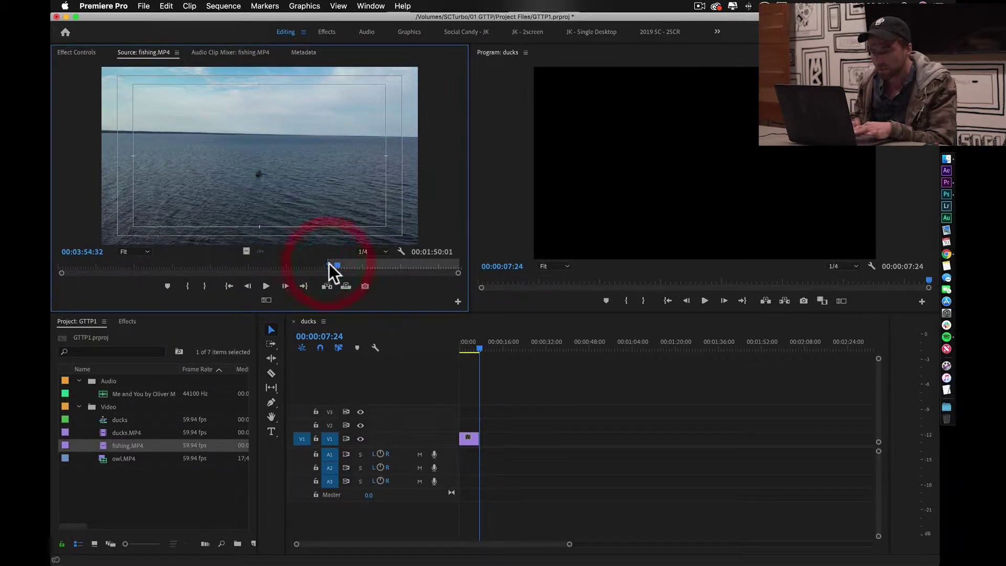
{"action": "left_click", "coordinate": [206, 285]}
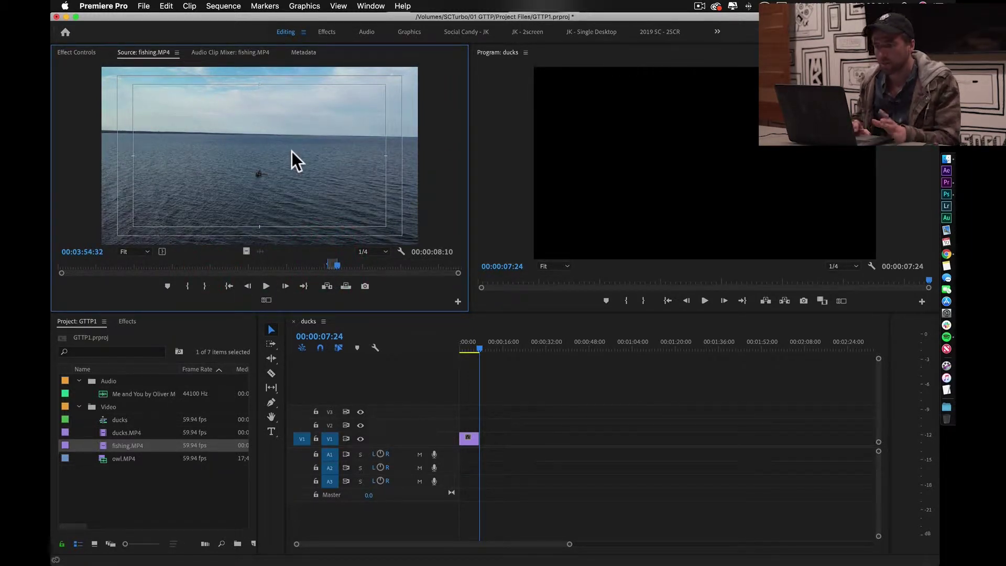
{"action": "left_click_drag", "start_coordinate": [269, 152], "coordinate": [484, 440]}
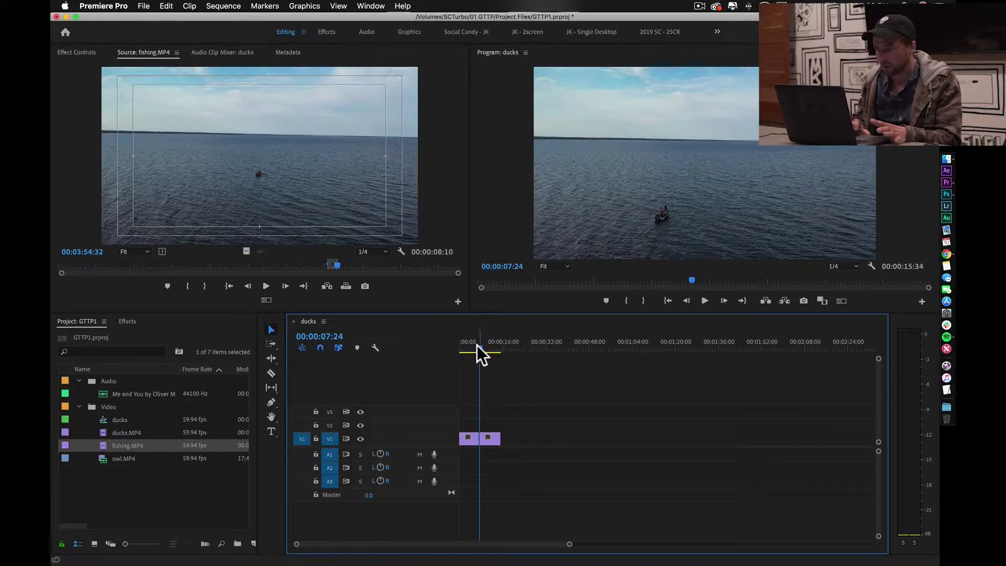
- Play the sequence from the beginning and trim the end of the fishing clip back to 00:00:11:23
{"action": "left_click", "coordinate": [436, 341]}
{"action": "key", "text": "Home"}
{"action": "key", "text": "space"}
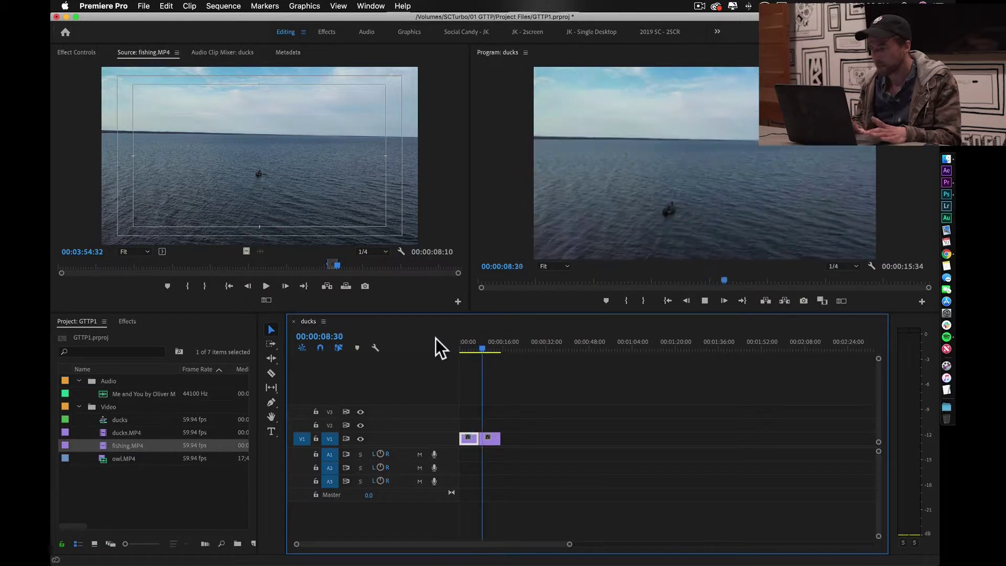
{"action": "key", "text": "space"}
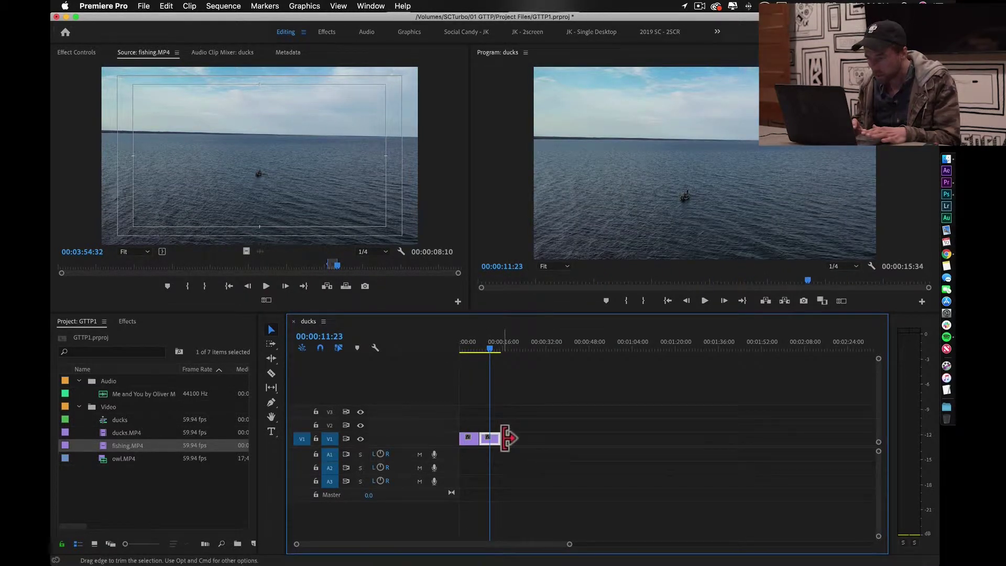
{"action": "left_click_drag", "start_coordinate": [504, 438], "coordinate": [497, 438]}
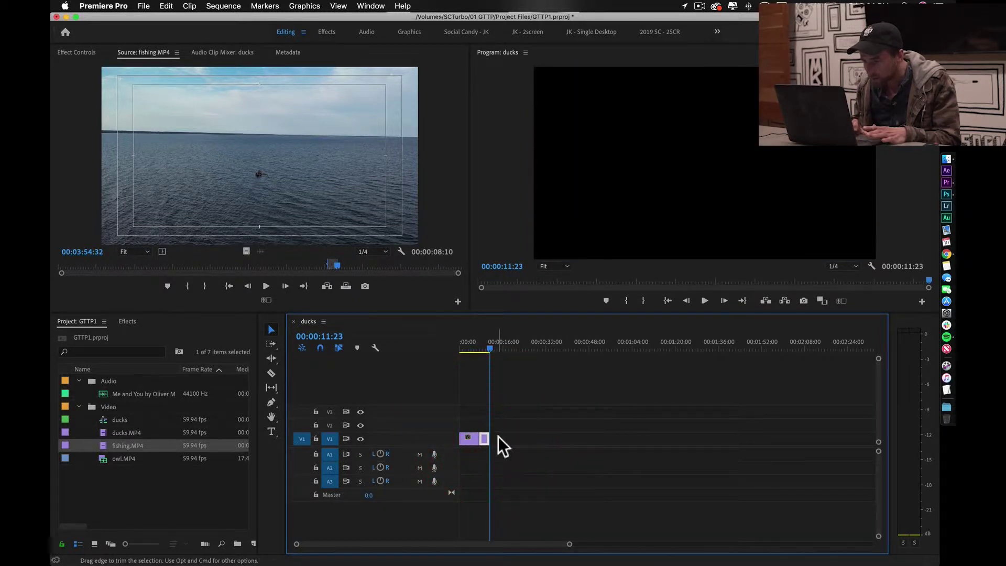
- Mark owl.MP4 in at 17:49:08:02 and out at 17:49:12:40, and place that range on V1 directly after the fishing clip
{"action": "double_click", "coordinate": [100, 458]}
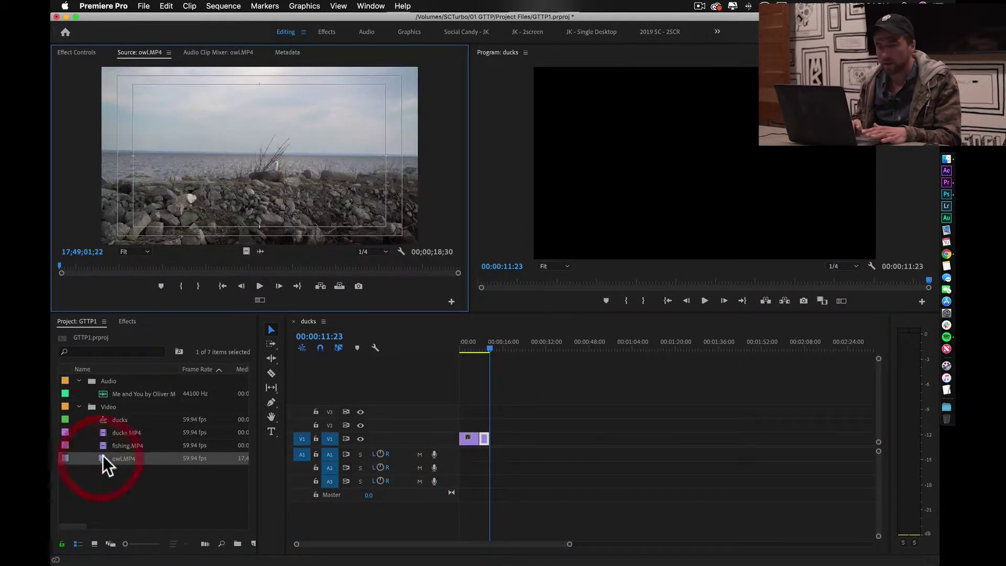
{"action": "left_click_drag", "start_coordinate": [74, 263], "coordinate": [199, 265]}
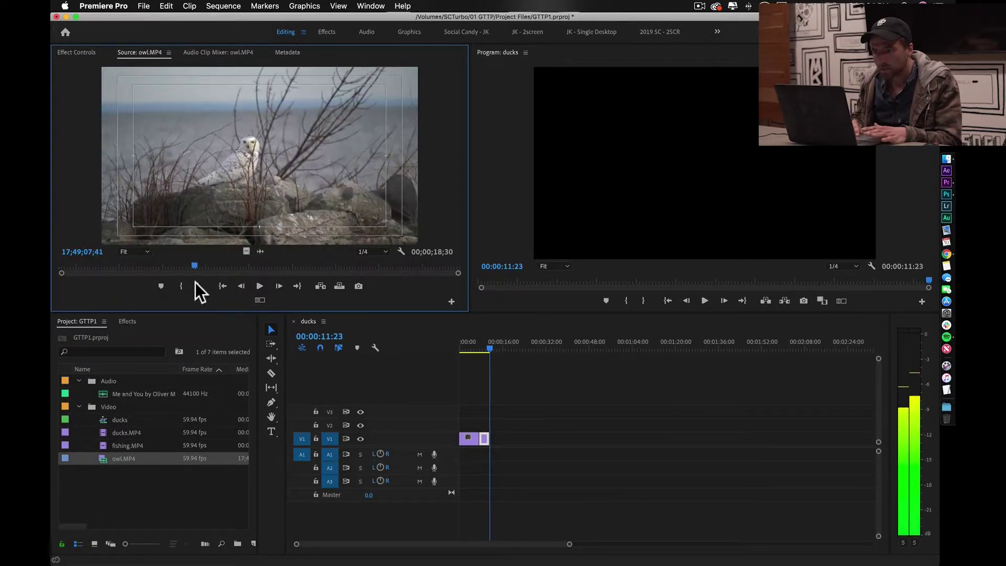
{"action": "left_click", "coordinate": [181, 285]}
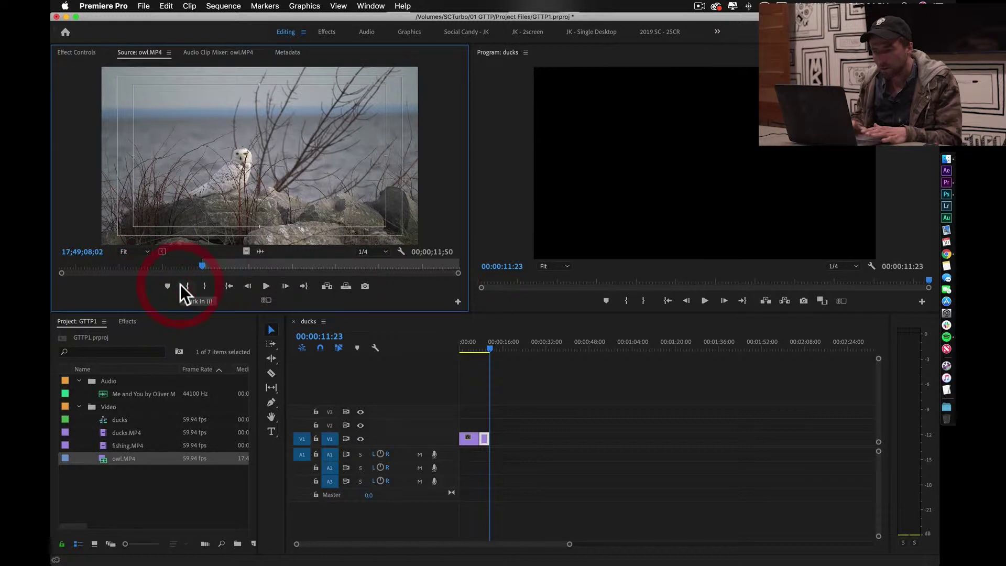
{"action": "key", "text": "space"}
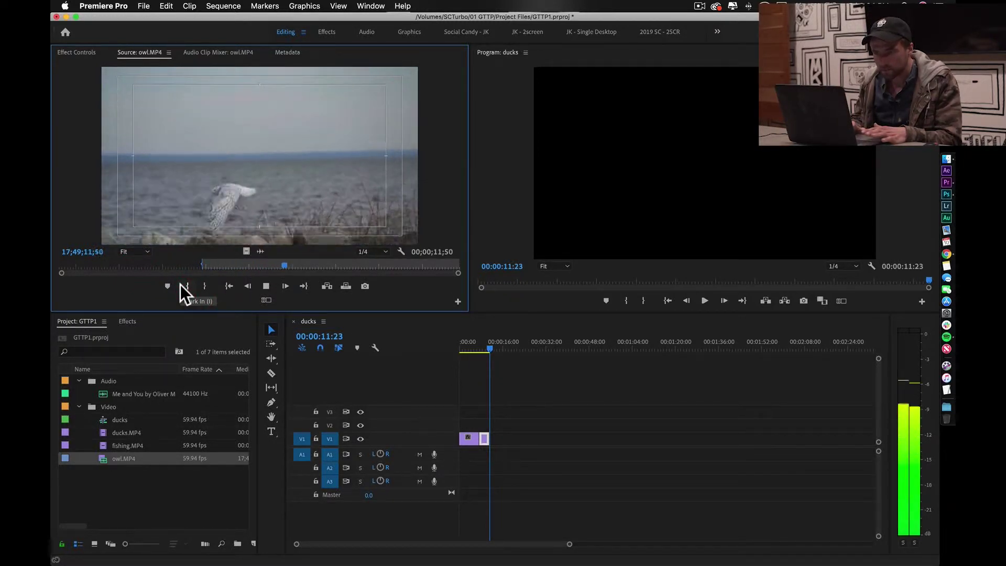
{"action": "key", "text": "space"}
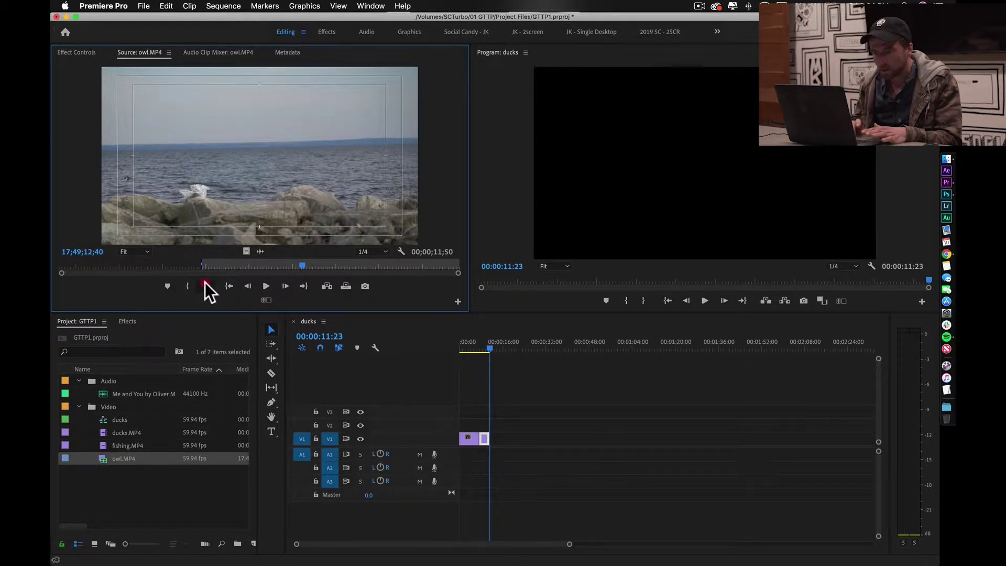
{"action": "left_click", "coordinate": [205, 283]}
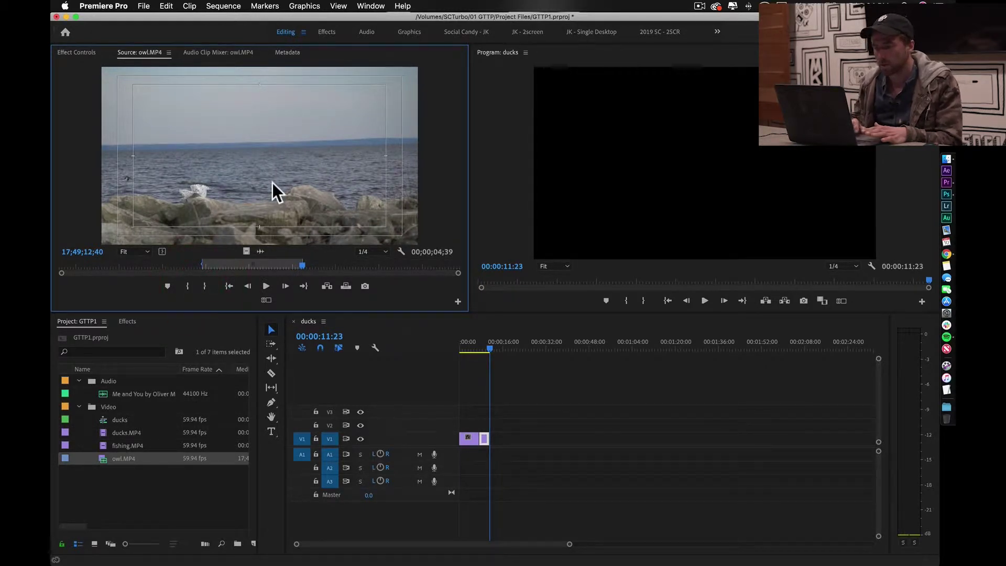
{"action": "left_click_drag", "start_coordinate": [272, 183], "coordinate": [495, 439]}
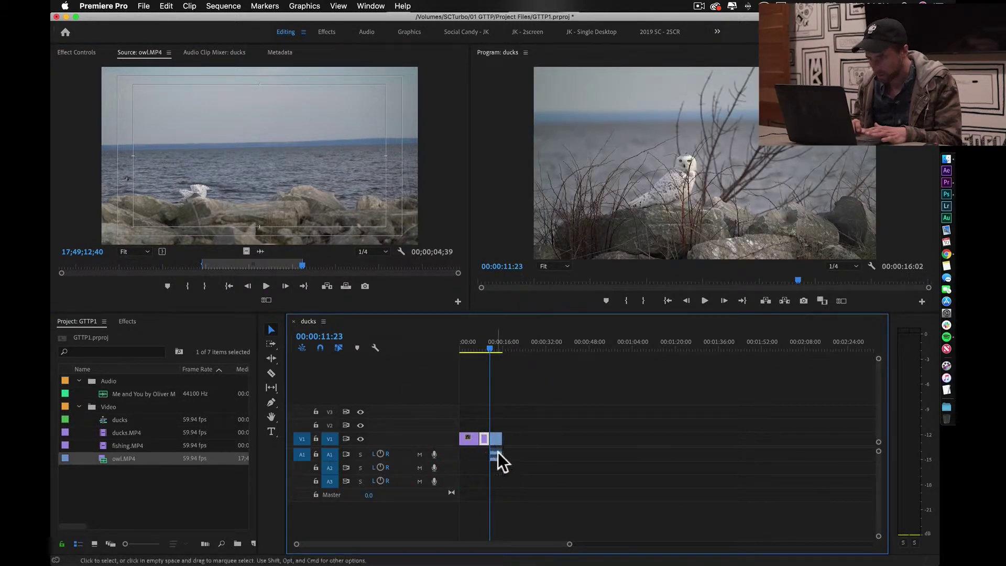
- Enlarge audio track A1 to show the owl clip's waveform and lower the clip's volume level
{"action": "left_click", "coordinate": [496, 456]}
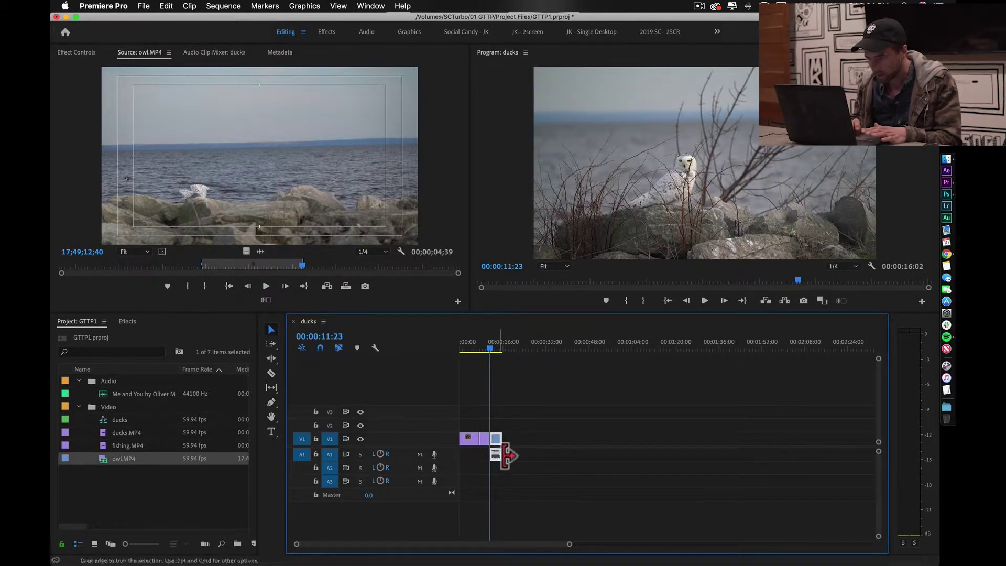
{"action": "left_click", "coordinate": [498, 457]}
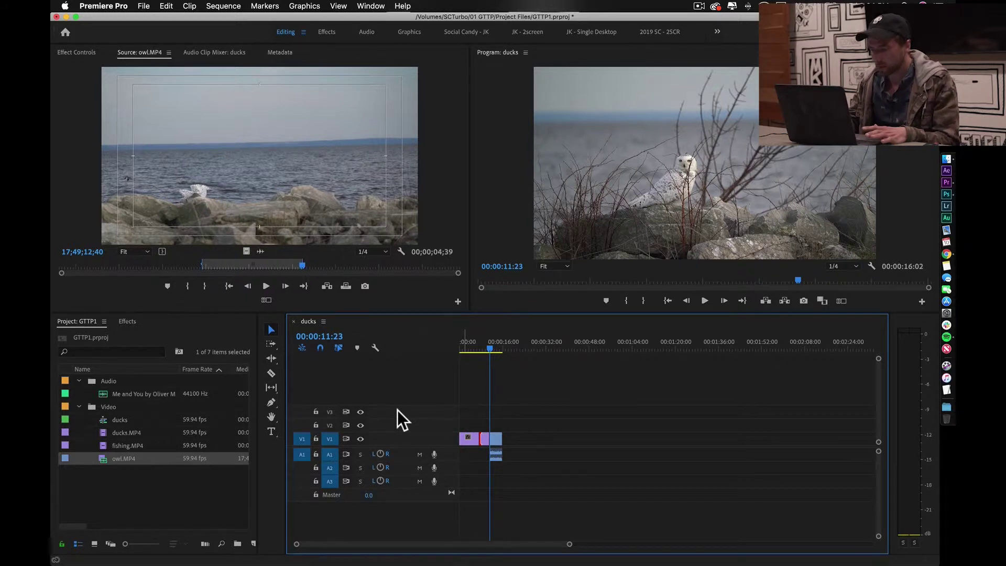
{"action": "key", "text": "="}
{"action": "key", "text": "="}
{"action": "key", "text": "="}
{"action": "key", "text": "="}
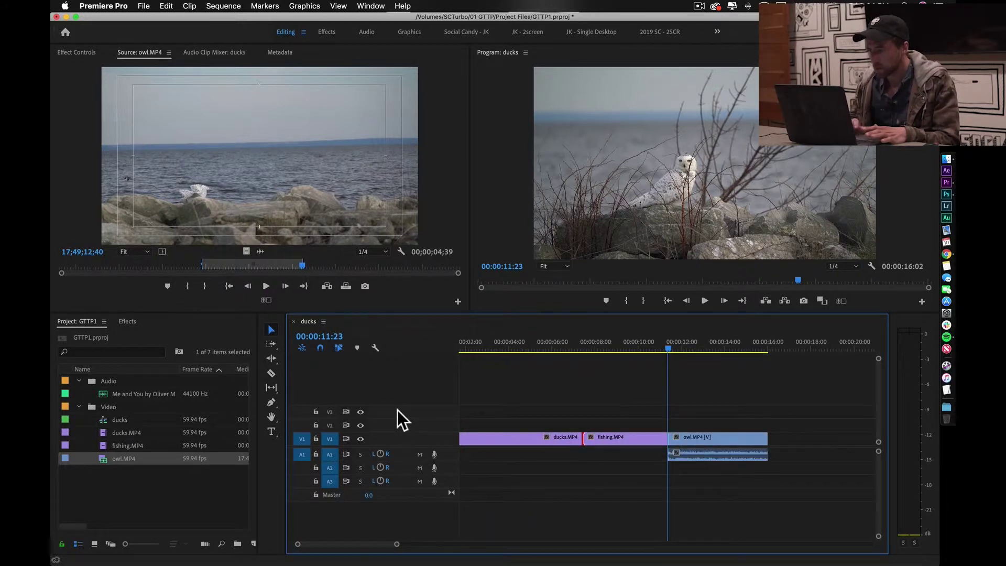
{"action": "left_click_drag", "start_coordinate": [639, 342], "coordinate": [722, 335]}
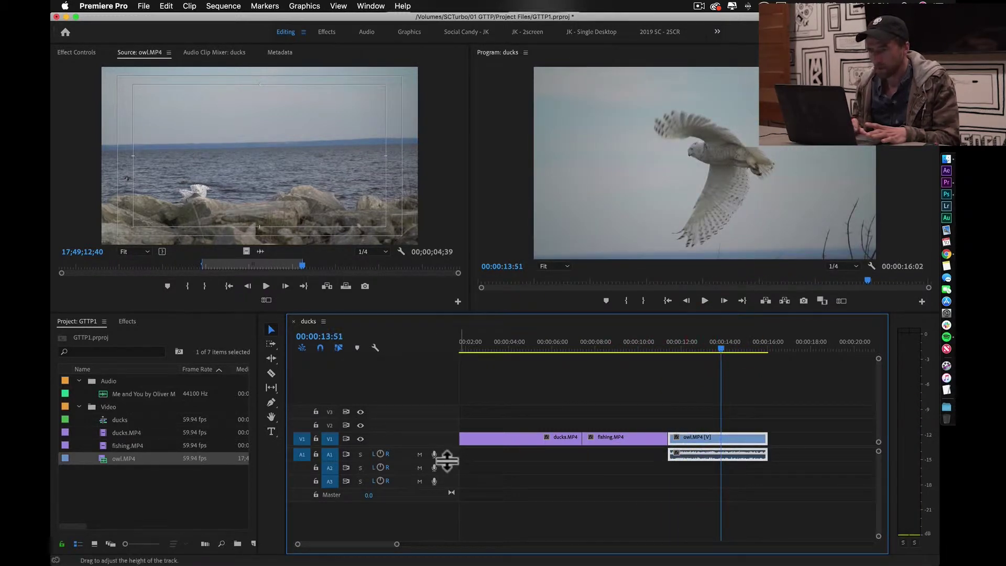
{"action": "left_click_drag", "start_coordinate": [446, 461], "coordinate": [450, 481]}
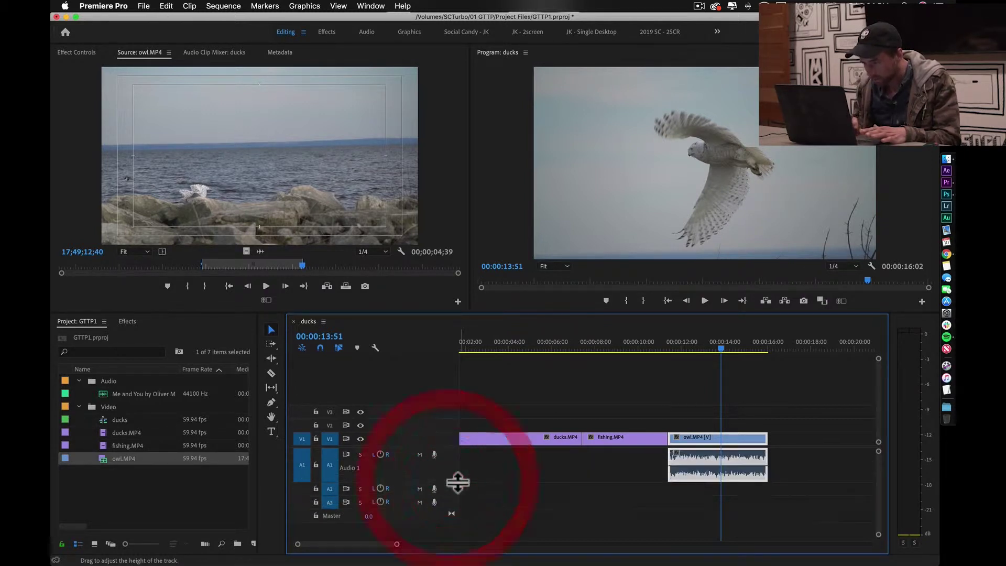
{"action": "left_click", "coordinate": [827, 450]}
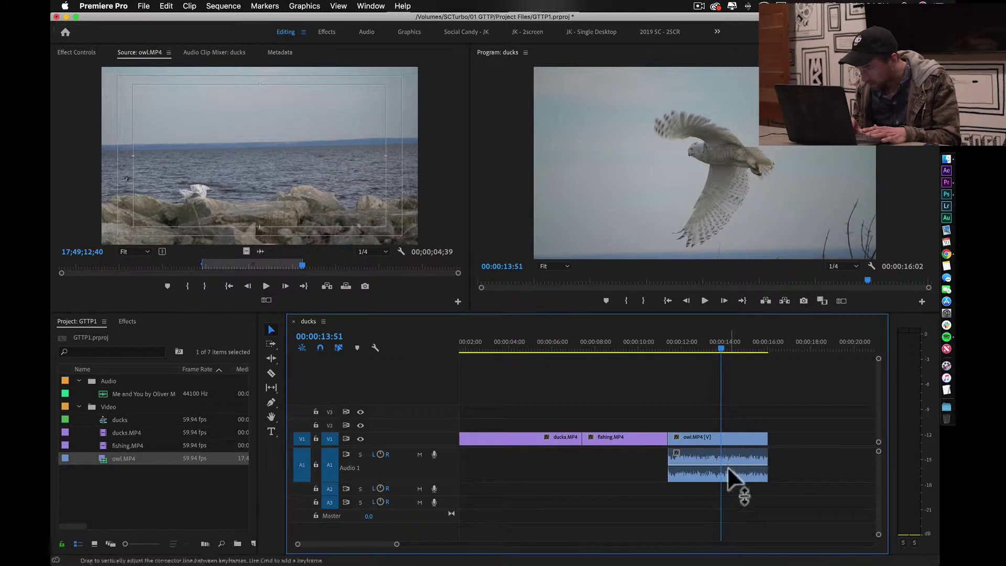
{"action": "mouse_move", "coordinate": [731, 464]}
{"action": "left_mouse_down"}
{"action": "mouse_move", "coordinate": [732, 453]}
{"action": "mouse_move", "coordinate": [731, 479]}
{"action": "left_mouse_up"}
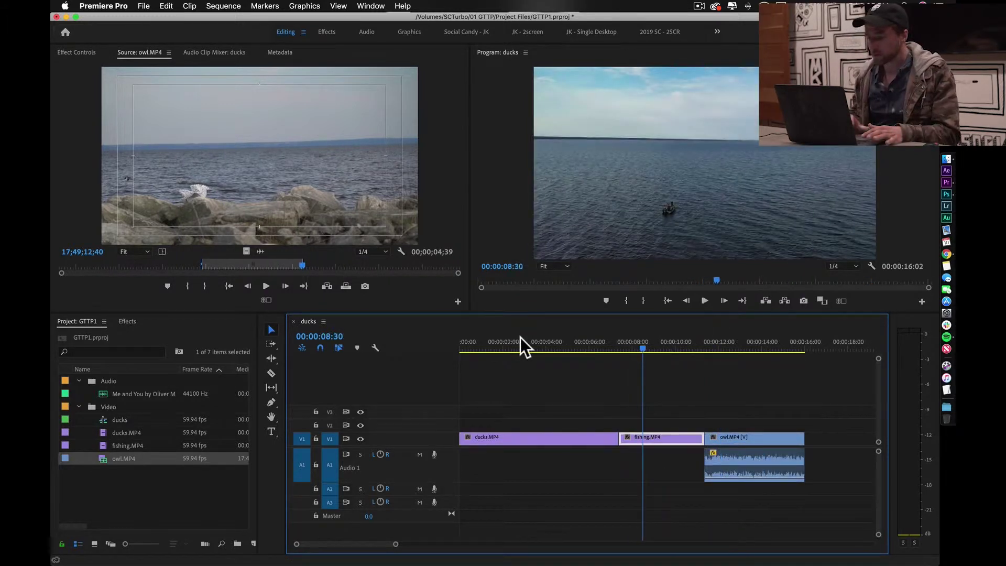
- Mark the music track out at 00;00;12;13, place that range at the start of A2 and extend it to the owl clip's end
{"action": "left_click", "coordinate": [131, 394]}
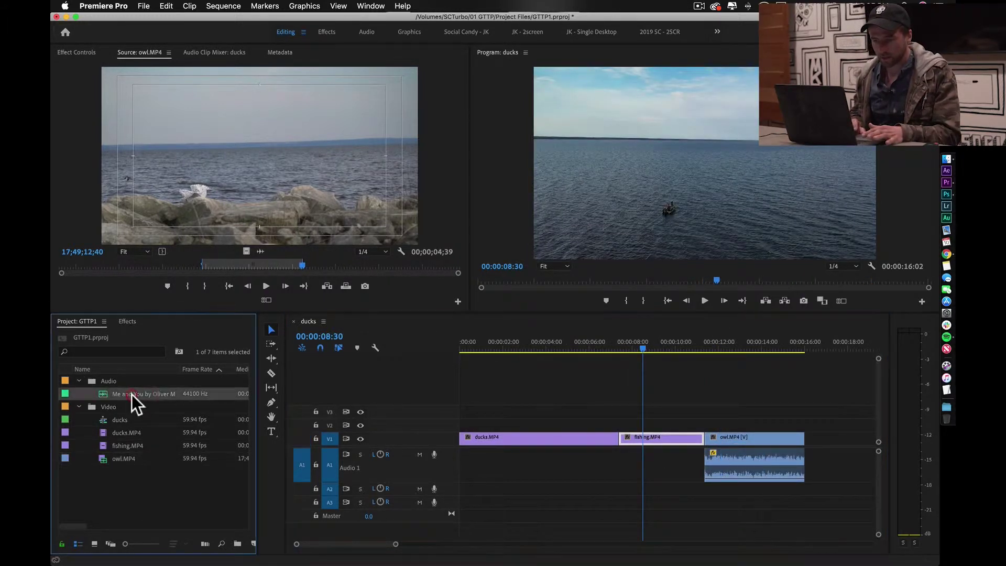
{"action": "double_click", "coordinate": [104, 393]}
{"action": "left_click_drag", "start_coordinate": [76, 265], "coordinate": [99, 269]}
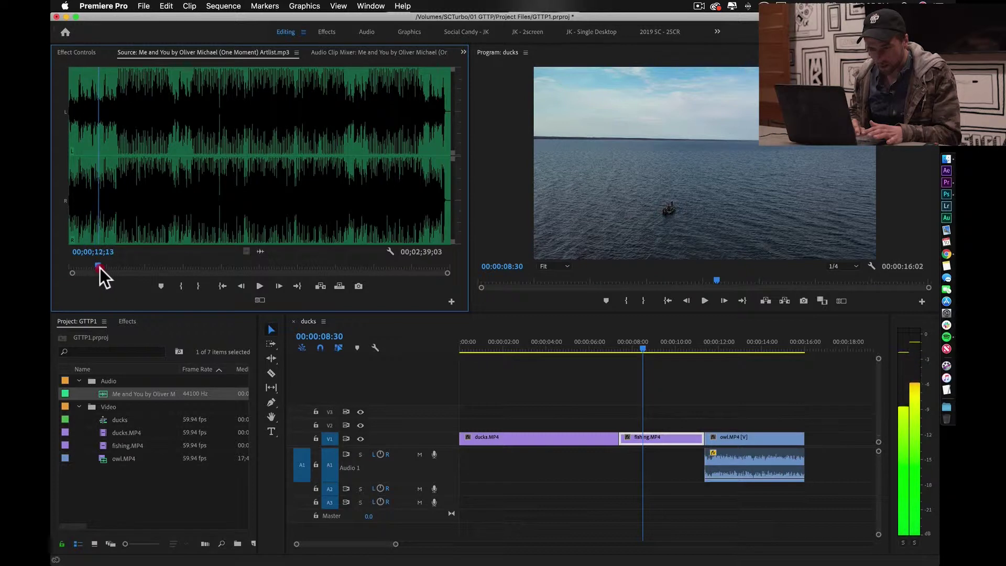
{"action": "left_click", "coordinate": [200, 288]}
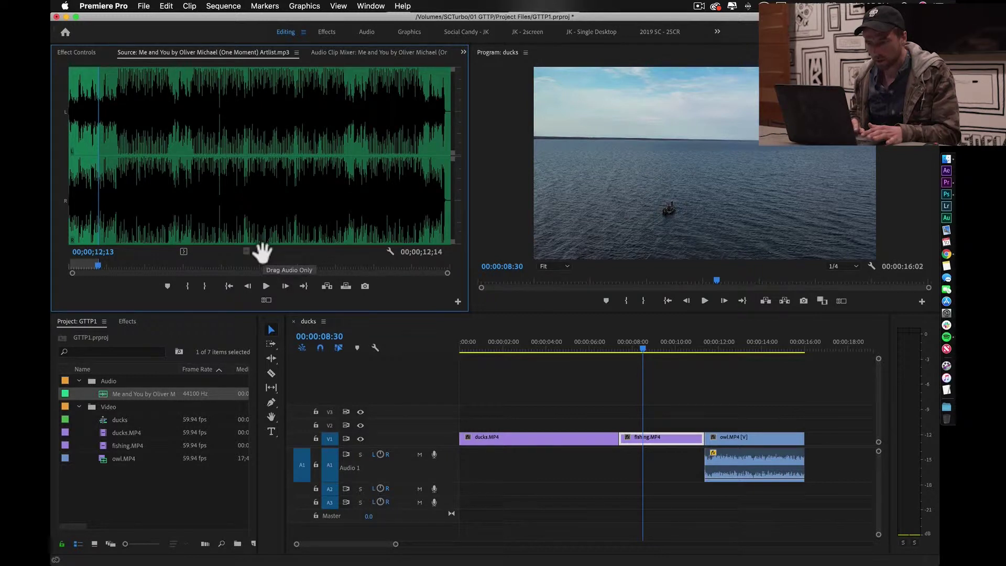
{"action": "left_click_drag", "start_coordinate": [260, 253], "coordinate": [460, 485]}
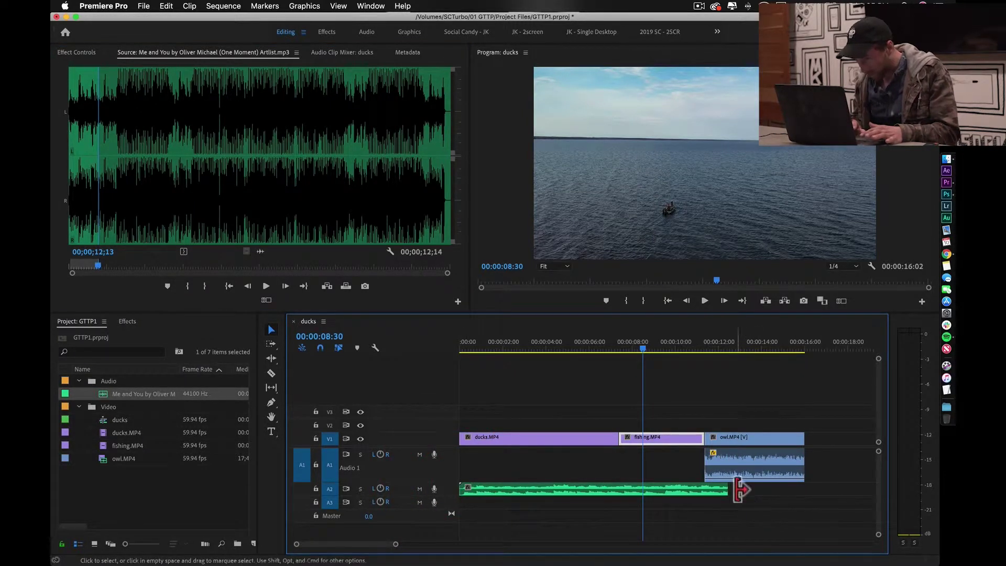
{"action": "left_click_drag", "start_coordinate": [725, 490], "coordinate": [798, 493]}
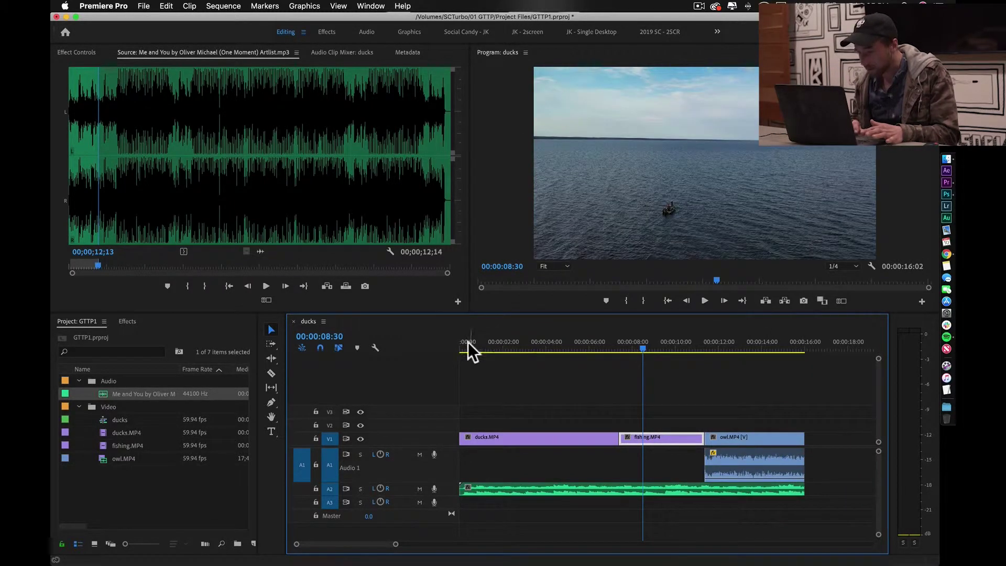
- Play the sequence from the beginning and trim the end of the ducks clip back to 00:00:04:24
{"action": "left_click_drag", "start_coordinate": [478, 340], "coordinate": [429, 339]}
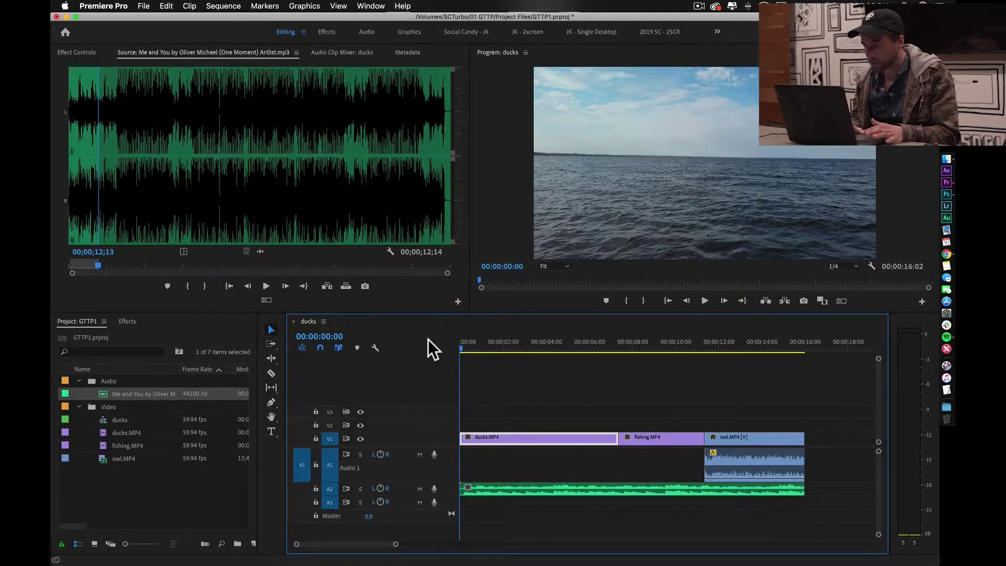
{"action": "key", "text": "space"}
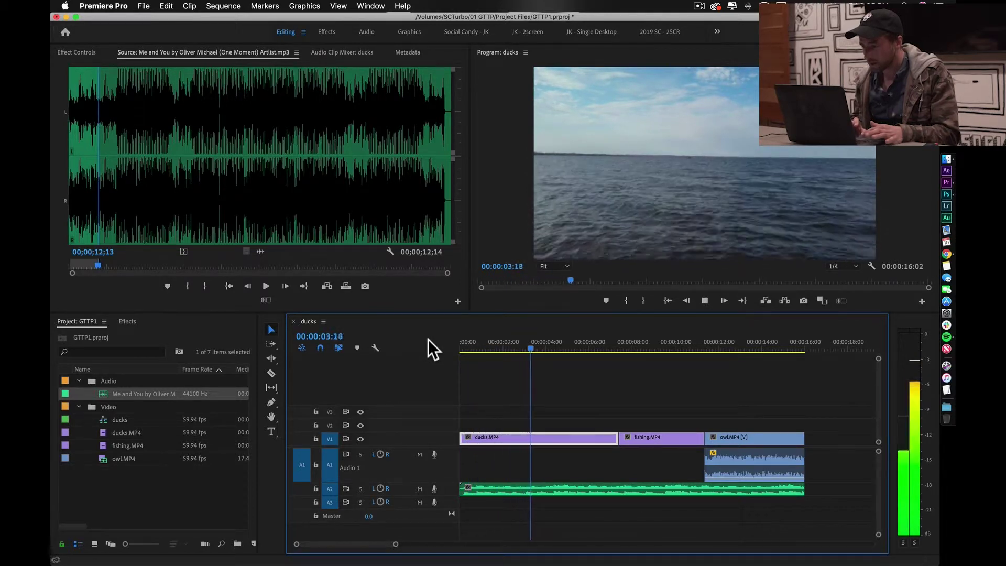
{"action": "key", "text": "space"}
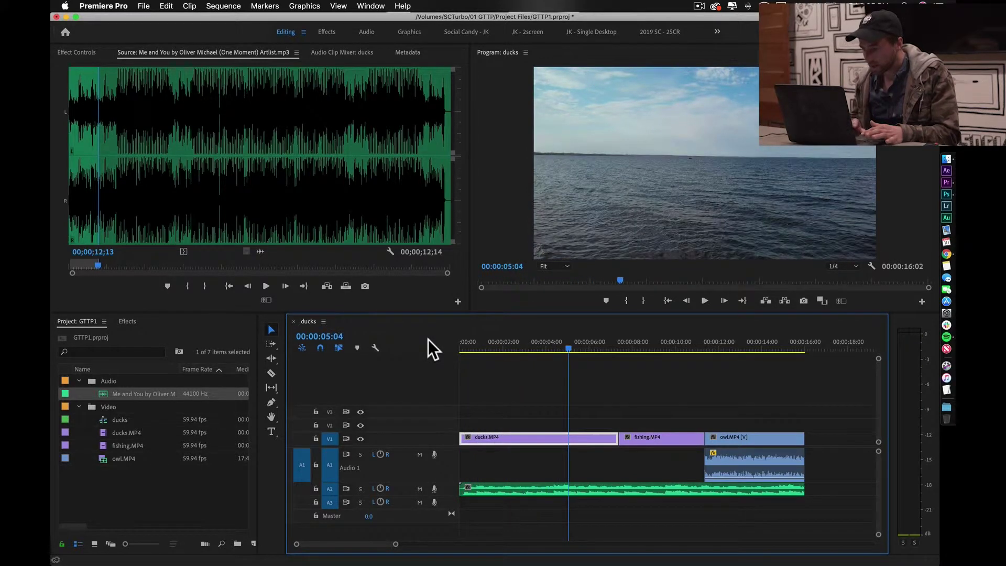
{"action": "left_click_drag", "start_coordinate": [562, 339], "coordinate": [556, 343]}
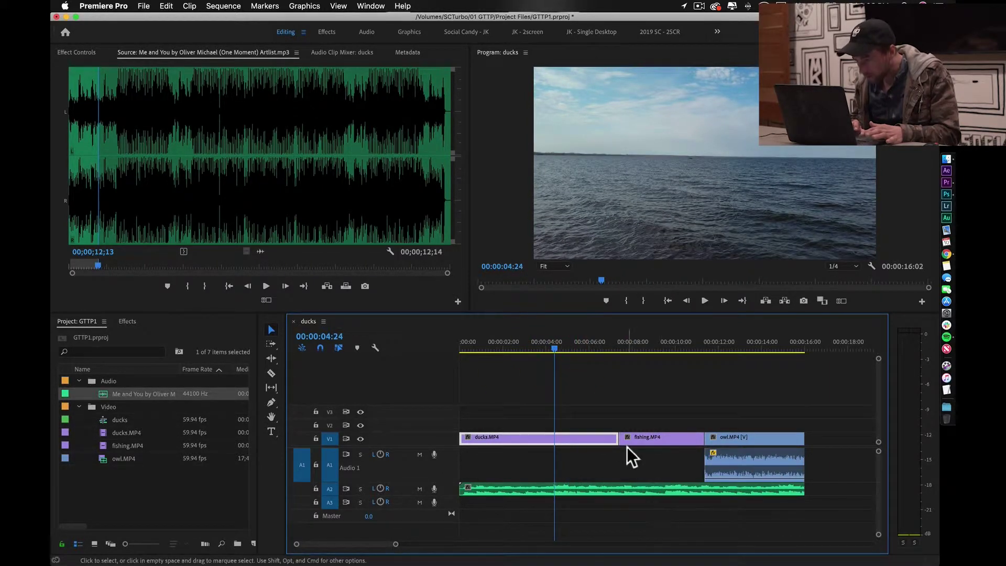
{"action": "left_click_drag", "start_coordinate": [615, 436], "coordinate": [550, 435]}
- Move the fishing and owl clips back against the ducks clip and trim the music's end to match at 00:00:13:02
{"action": "left_click_drag", "start_coordinate": [606, 403], "coordinate": [802, 478]}
{"action": "left_click_drag", "start_coordinate": [756, 441], "coordinate": [694, 439]}
{"action": "left_click_drag", "start_coordinate": [805, 489], "coordinate": [740, 489]}
- Play back the shortened edit from about three seconds through the ducks, fishing and owl cuts
{"action": "left_click", "coordinate": [523, 341]}
{"action": "key", "text": "space"}
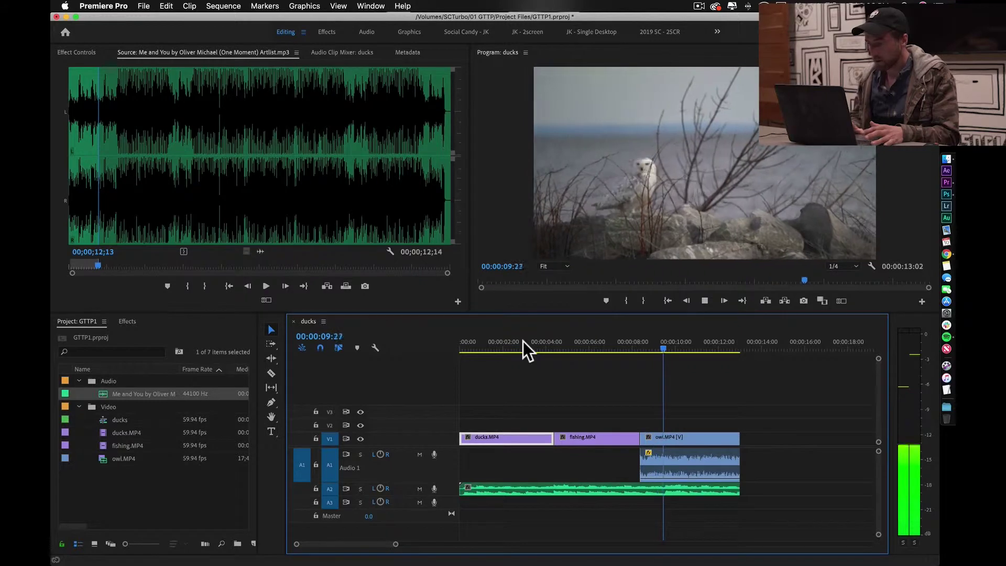
{"action": "key", "text": "space"}
{"action": "left_click_drag", "start_coordinate": [537, 338], "coordinate": [558, 342]}
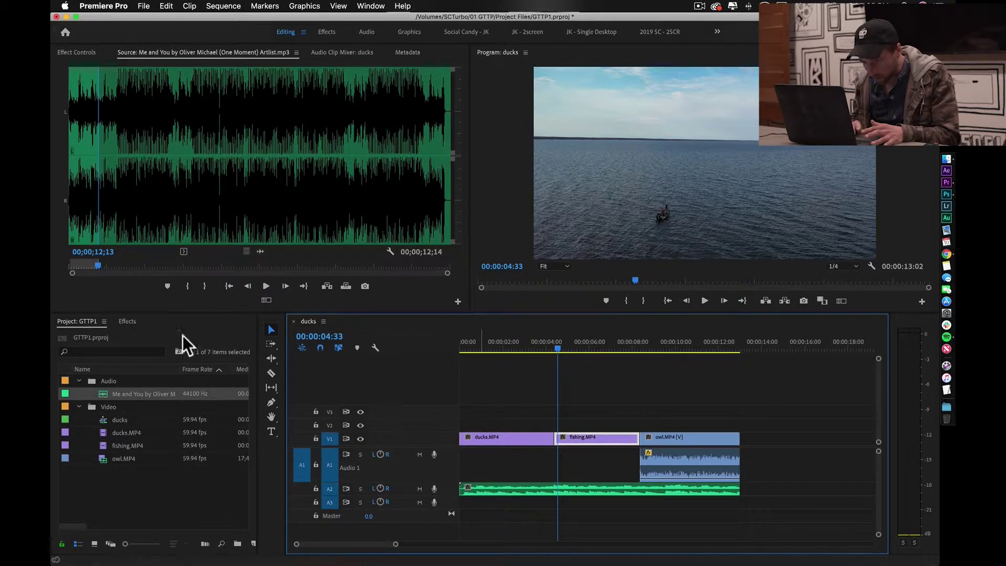
- Search the effects for "cross", apply Cross Dissolve at the cut between the fishing and owl clips, and play through it
{"action": "left_click", "coordinate": [129, 321]}
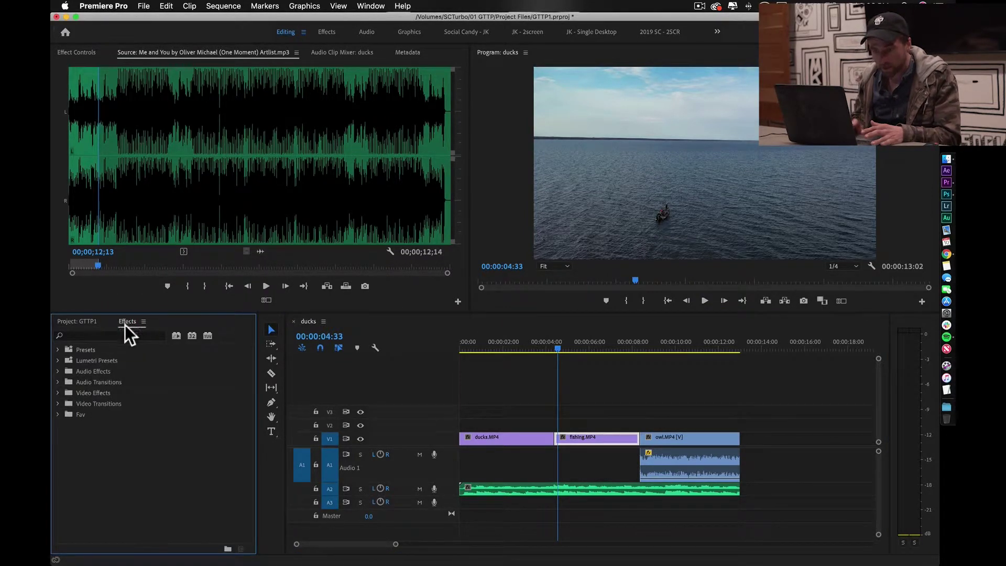
{"action": "left_click", "coordinate": [107, 335]}
{"action": "type", "text": "cross"}
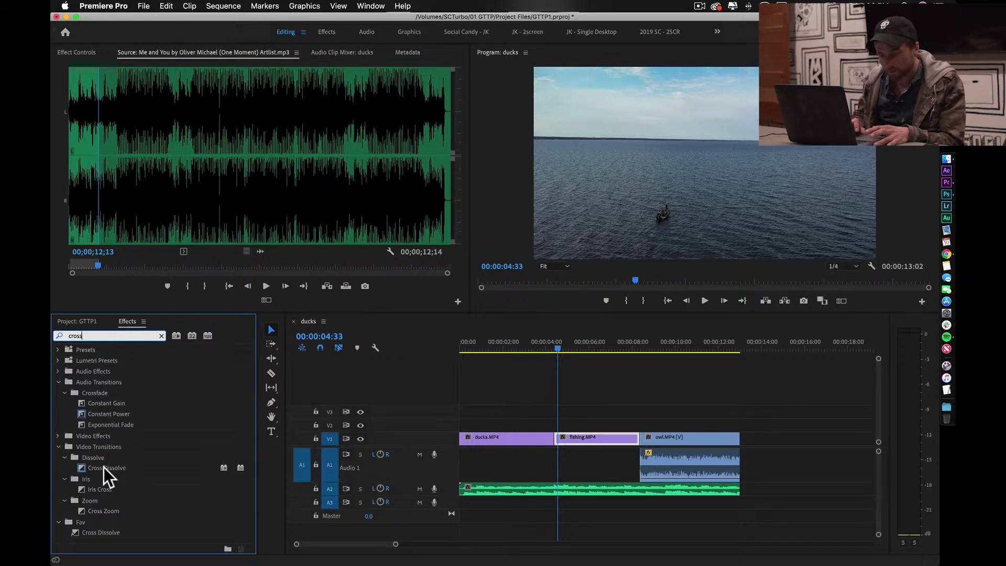
{"action": "left_click_drag", "start_coordinate": [103, 467], "coordinate": [637, 438]}
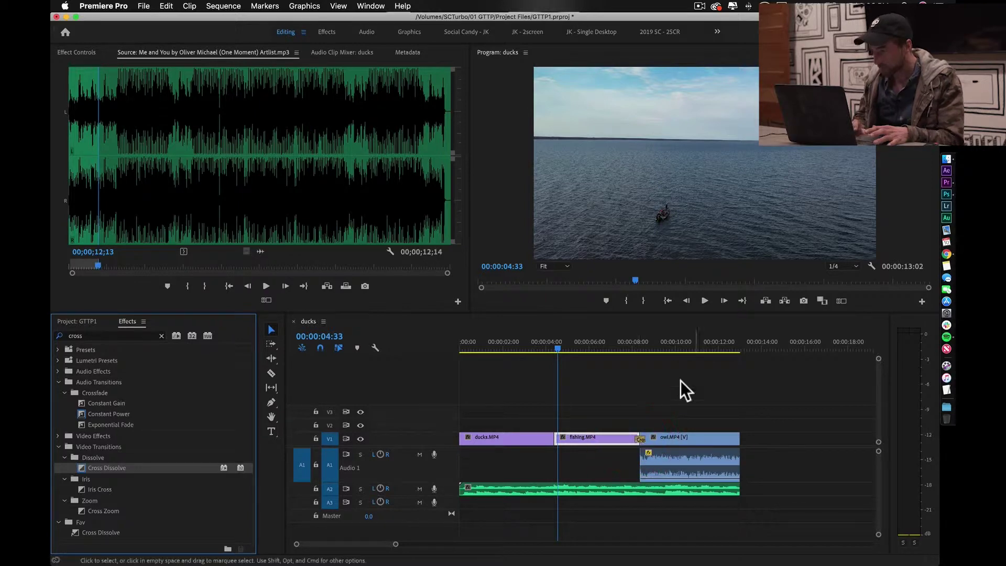
{"action": "left_click", "coordinate": [639, 340]}
{"action": "key", "text": "space"}
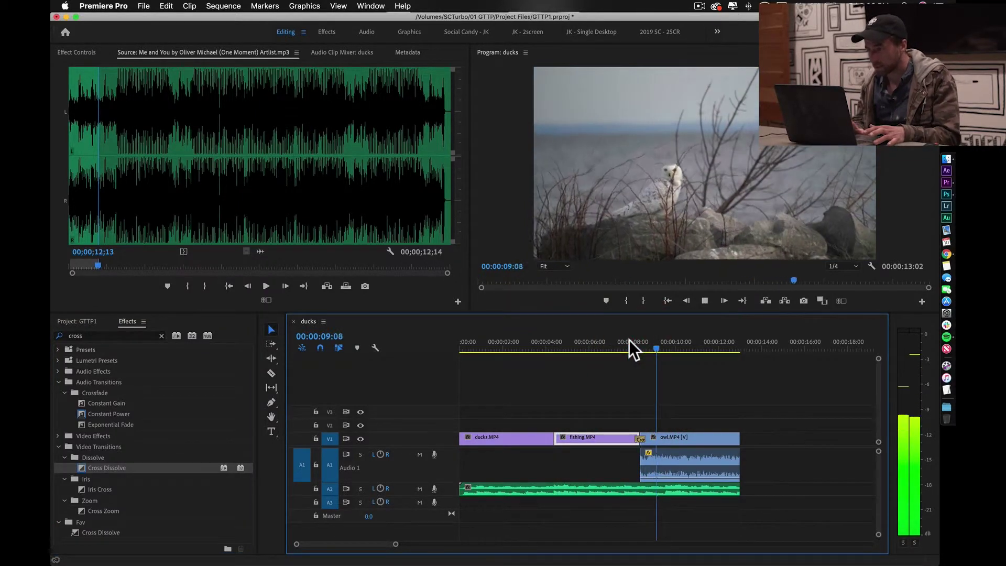
{"action": "key", "text": "space"}
- Lengthen the Cross Dissolve between the fishing and owl clips on both sides of the cut and preview it
{"action": "key", "text": "="}
{"action": "key", "text": "="}
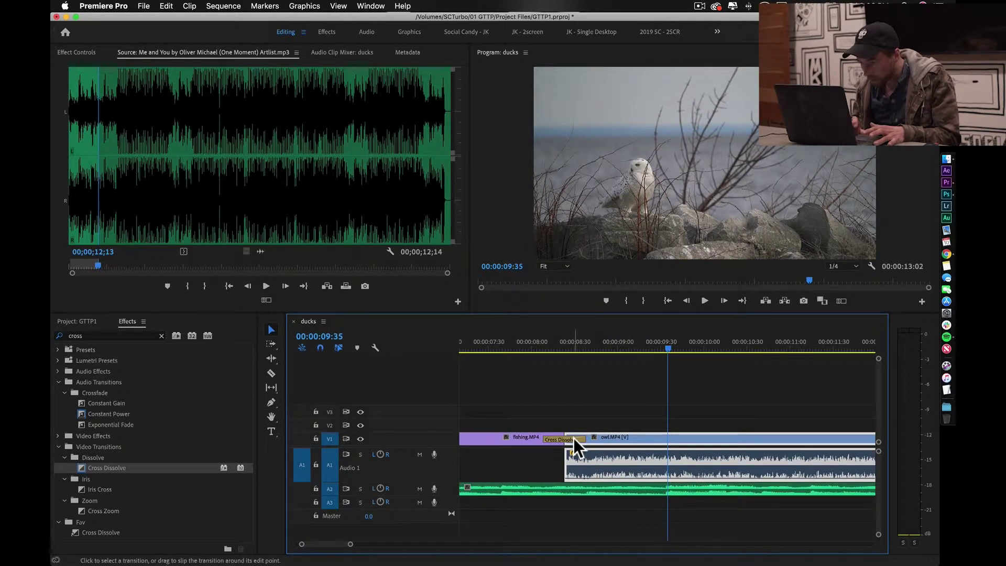
{"action": "left_click", "coordinate": [573, 438]}
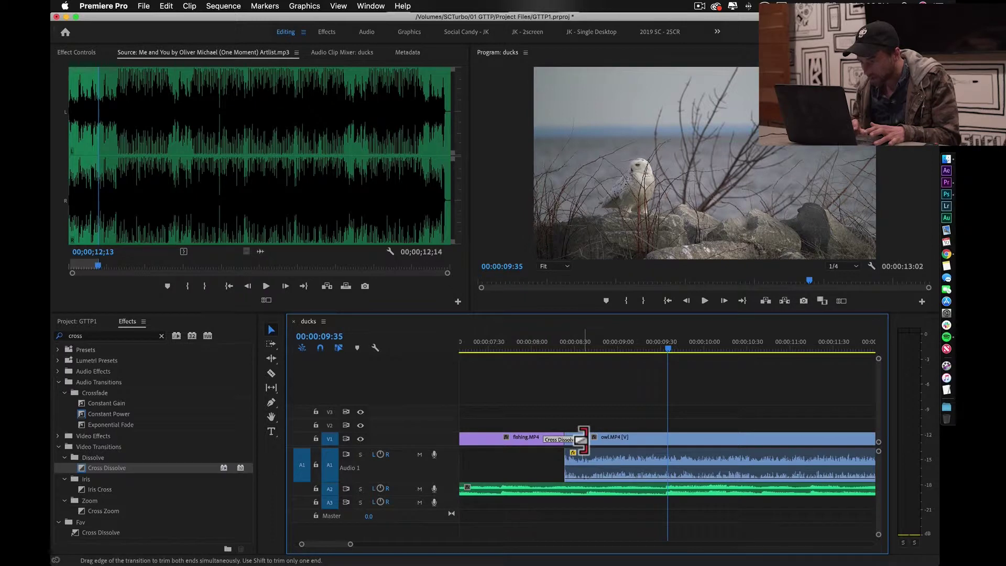
{"action": "mouse_move", "coordinate": [583, 439]}
{"action": "left_mouse_down"}
{"action": "mouse_move", "coordinate": [616, 439]}
{"action": "mouse_move", "coordinate": [592, 437]}
{"action": "left_mouse_up"}
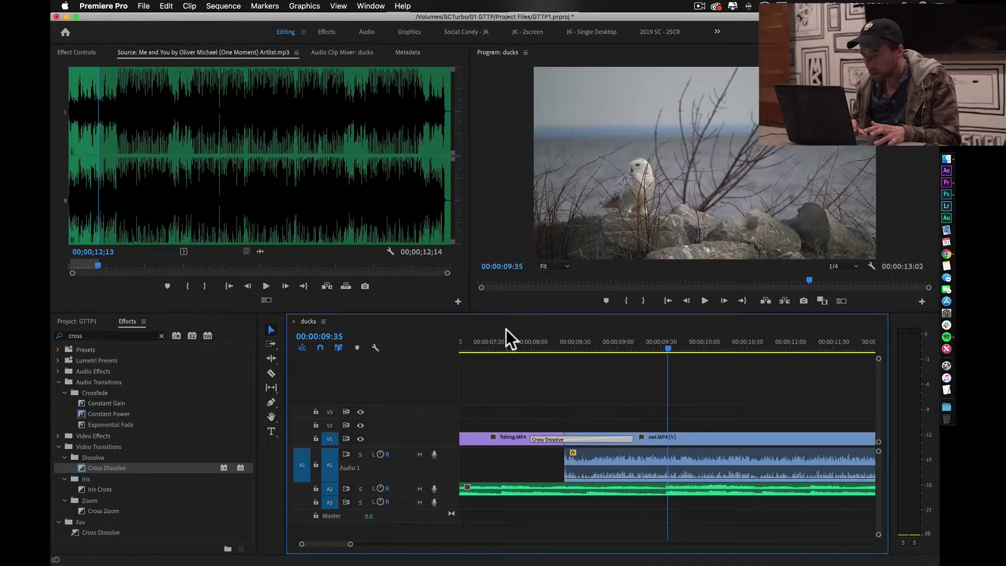
{"action": "left_click", "coordinate": [512, 346]}
{"action": "key", "text": "space"}
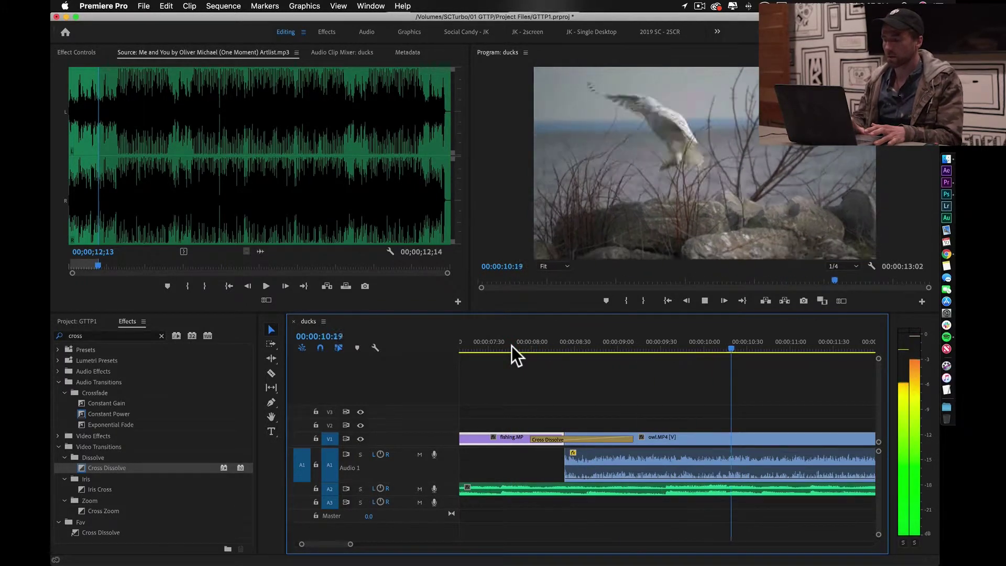
{"action": "key", "text": "space"}
- Add a Cross Dissolve to the end of the owl clip and a Constant Gain fade to the music's end, and preview them
{"action": "key", "text": "backslash"}
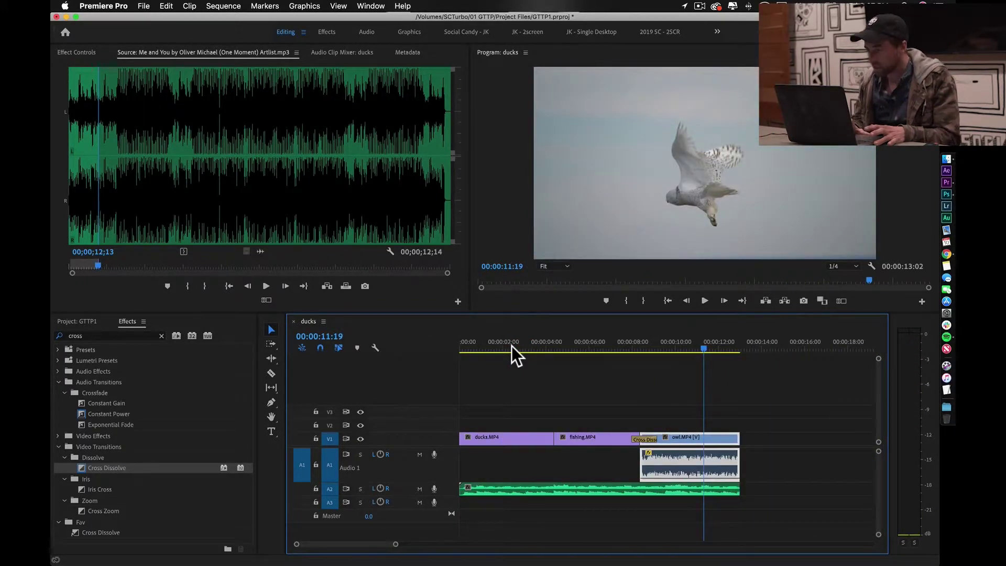
{"action": "key", "text": "space"}
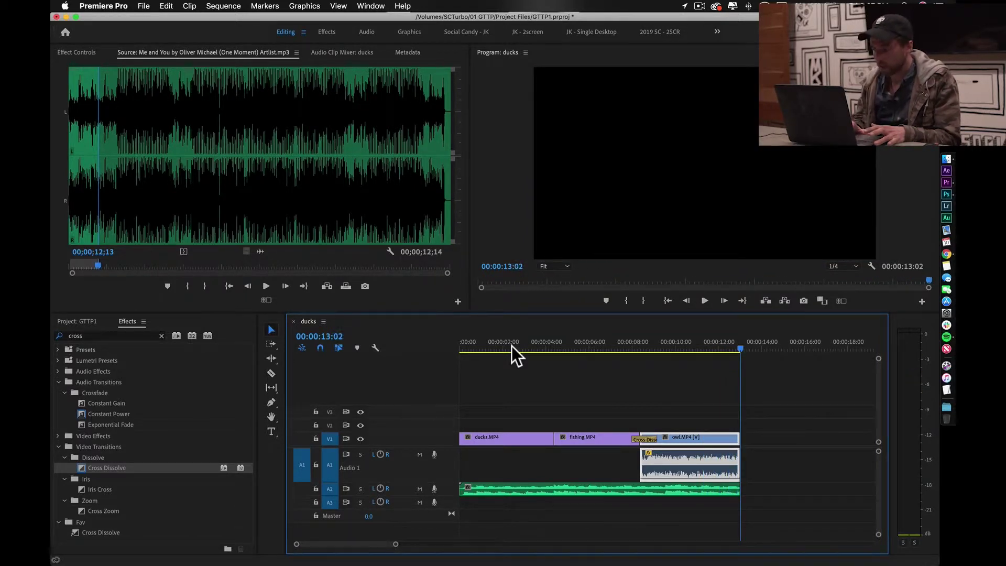
{"action": "left_click_drag", "start_coordinate": [84, 468], "coordinate": [735, 435]}
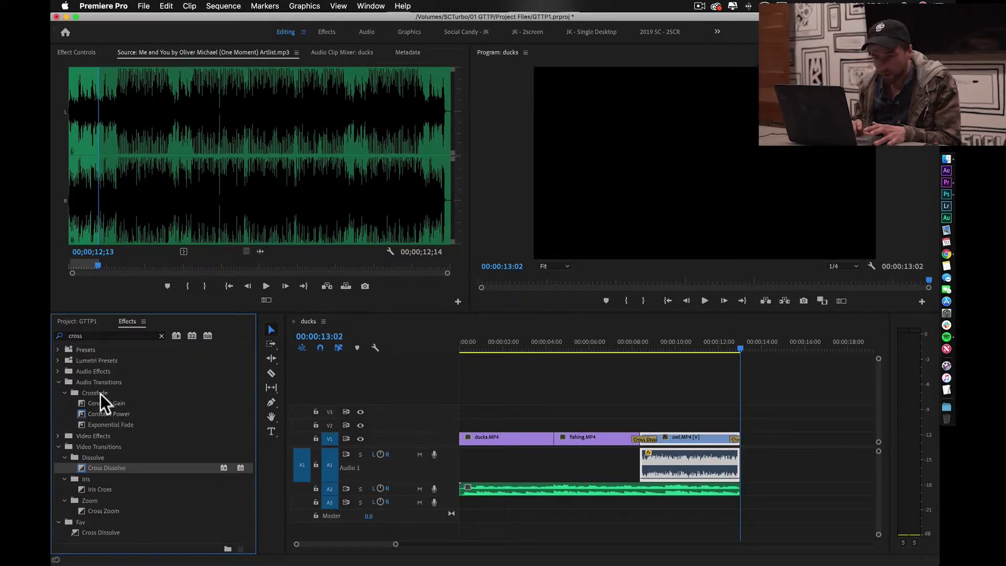
{"action": "left_click_drag", "start_coordinate": [110, 401], "coordinate": [736, 491]}
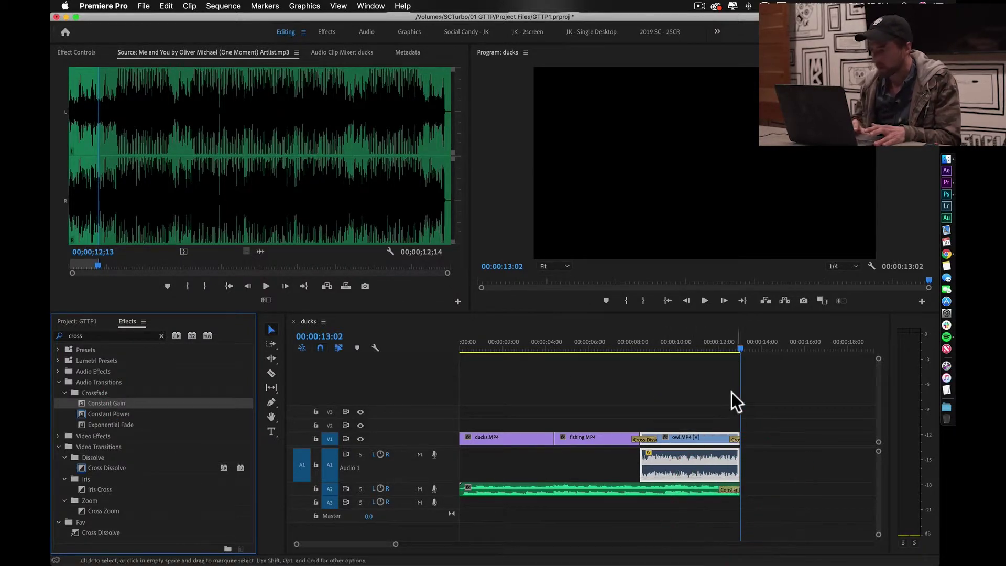
{"action": "left_click", "coordinate": [706, 345]}
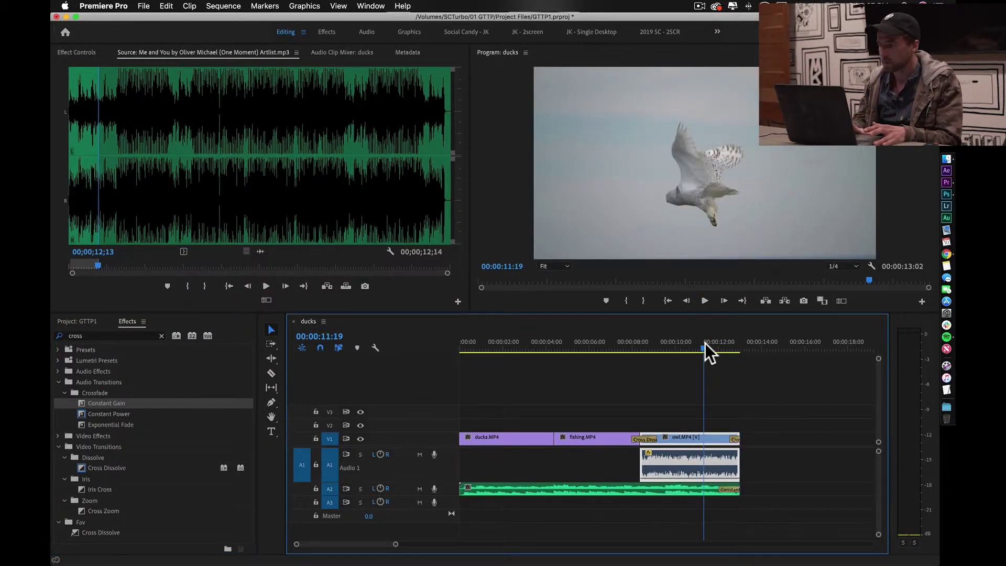
{"action": "key", "text": "space"}
- Add a Cross Dissolve to the start of the ducks clip and play the opening
{"action": "left_click", "coordinate": [453, 345]}
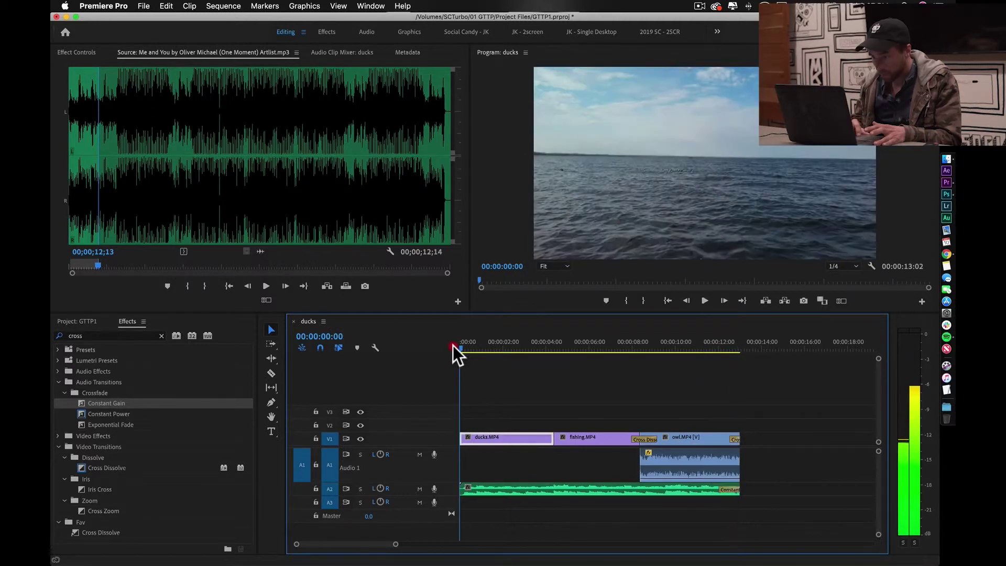
{"action": "left_click_drag", "start_coordinate": [99, 468], "coordinate": [464, 437]}
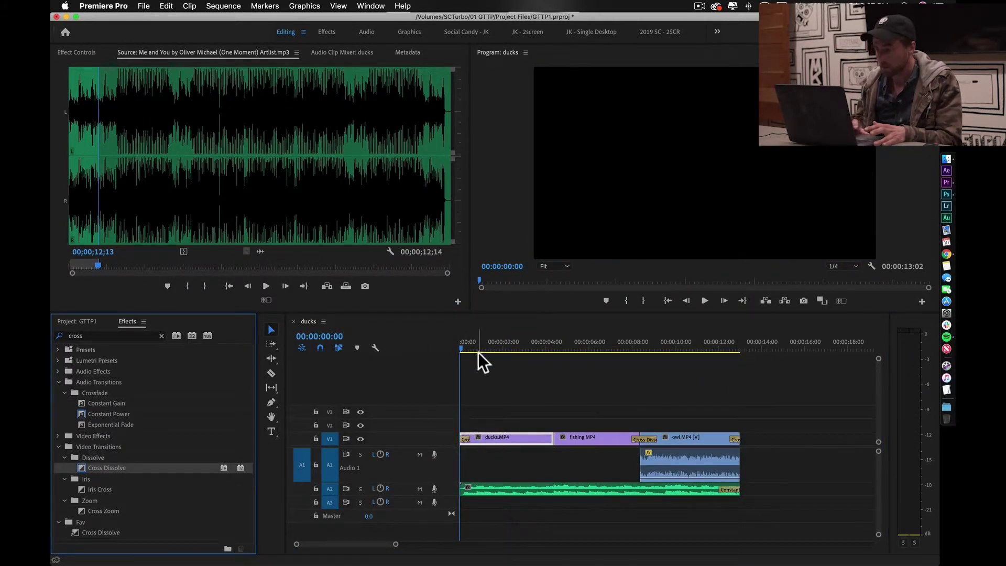
{"action": "key", "text": "space"}
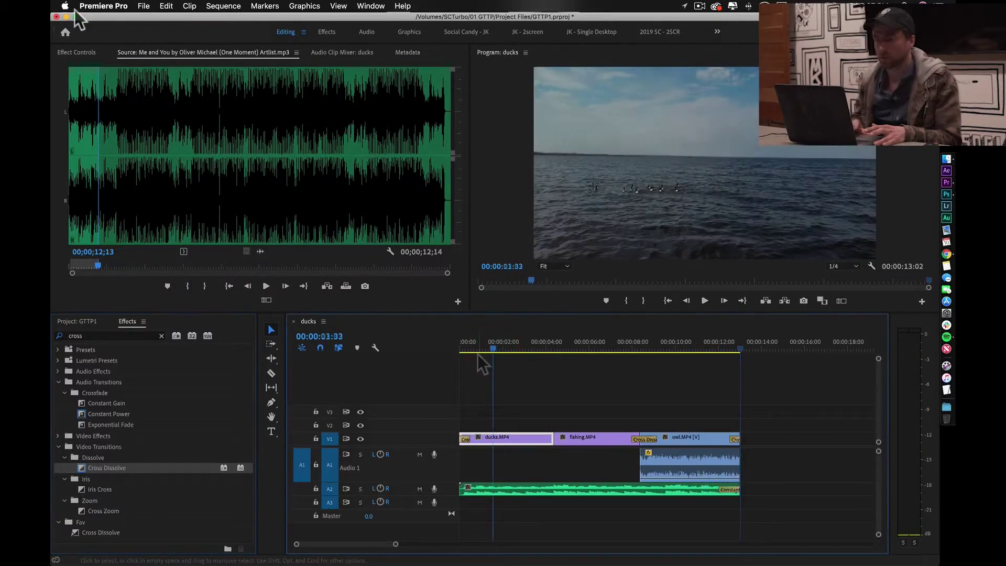
- Create a new legacy title named boats and birds
{"action": "left_click", "coordinate": [166, 6]}
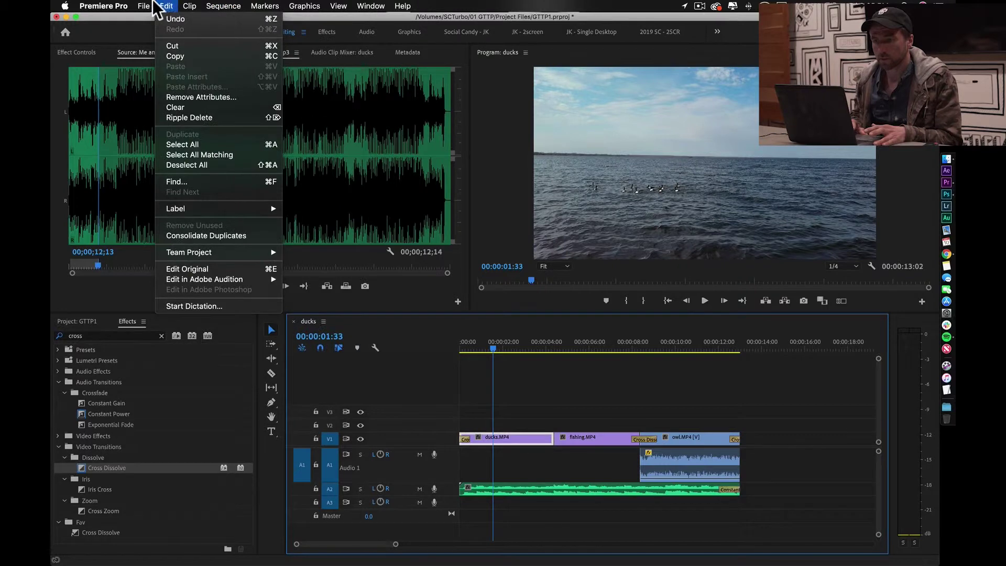
{"action": "mouse_move", "coordinate": [145, 8]}
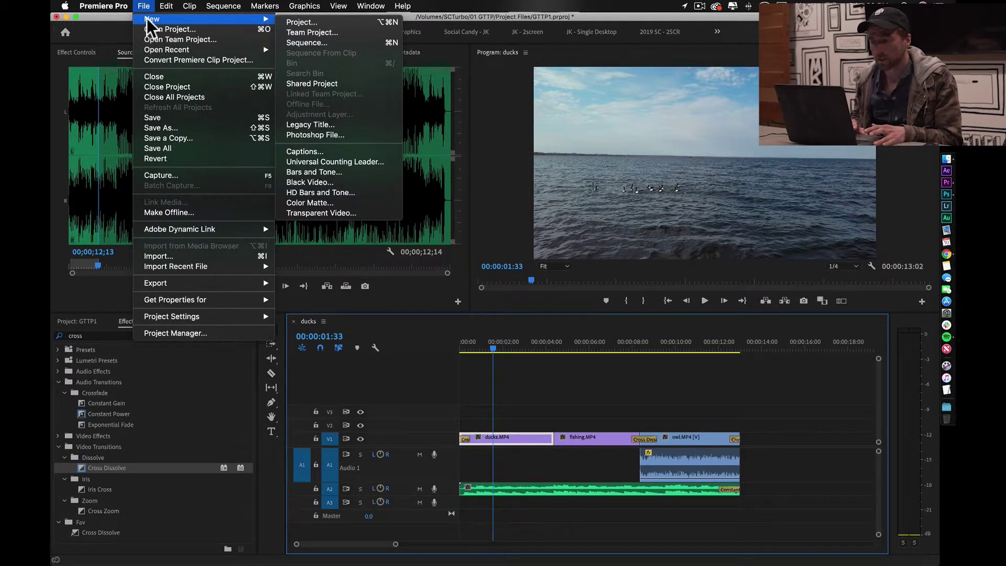
{"action": "left_click", "coordinate": [354, 123]}
- Add the text "Boats and Birds" to the title and center it horizontally and vertically in the frame
{"action": "left_click", "coordinate": [83, 78]}
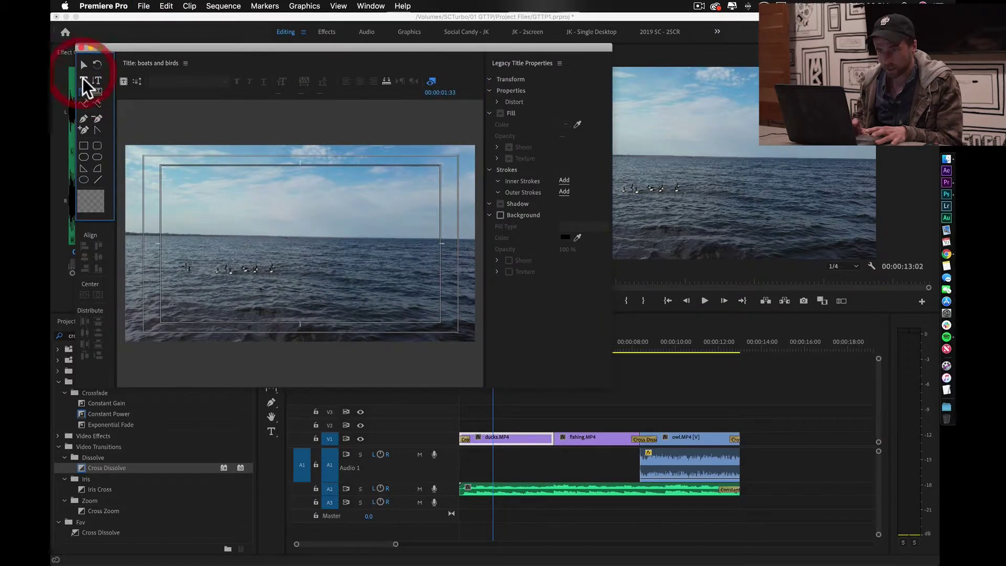
{"action": "left_click", "coordinate": [216, 232]}
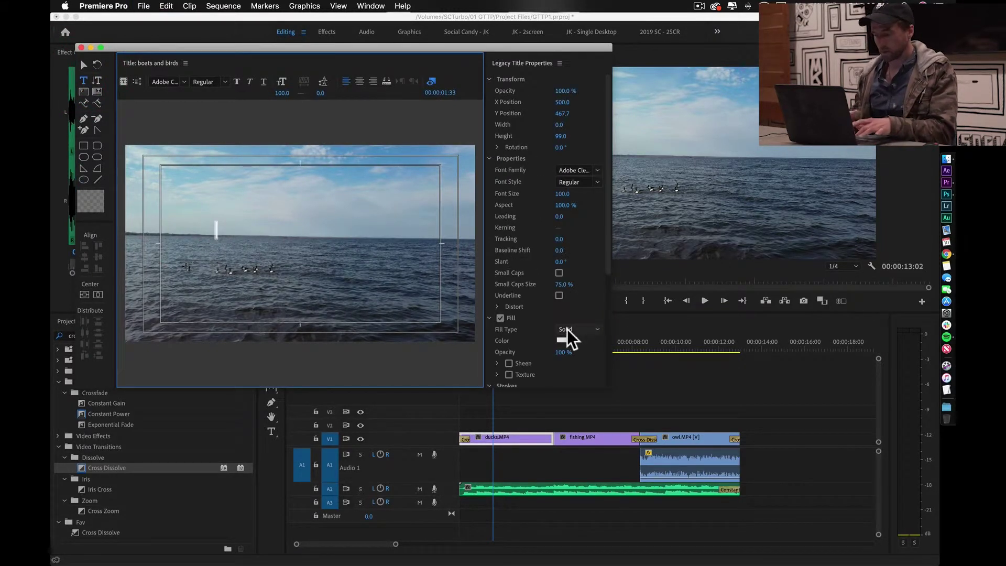
{"action": "type", "text": "Bo"}
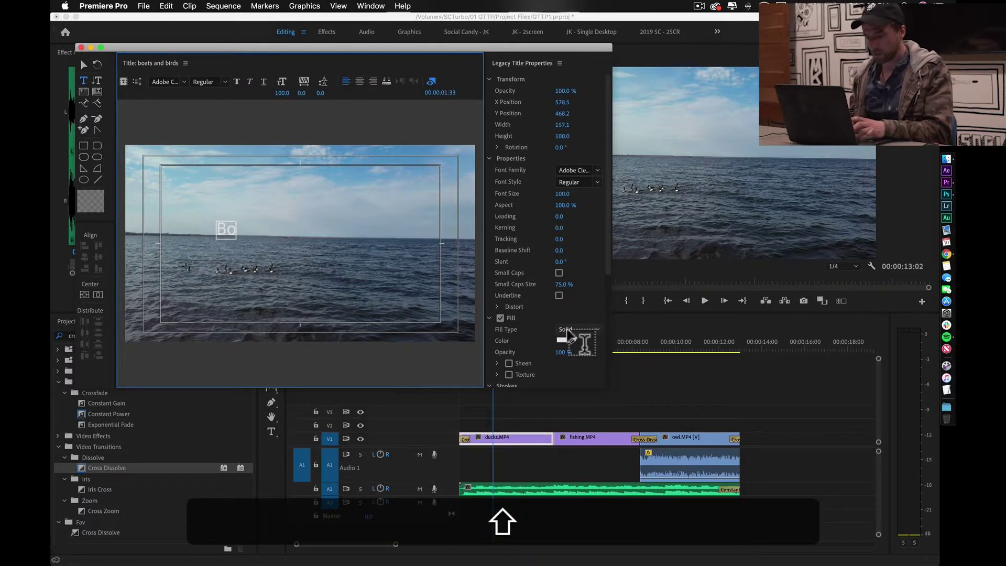
{"action": "type", "text": "ats and"}
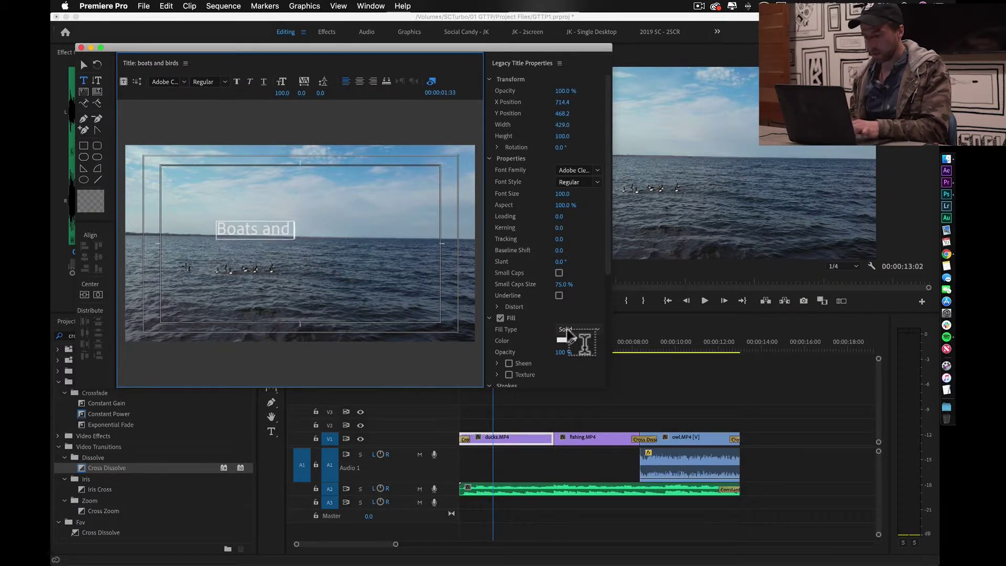
{"action": "key", "text": "shift"}
{"action": "key", "text": "BackSpace"}
{"action": "type", "text": "Birds"}
{"action": "left_click", "coordinate": [98, 295]}
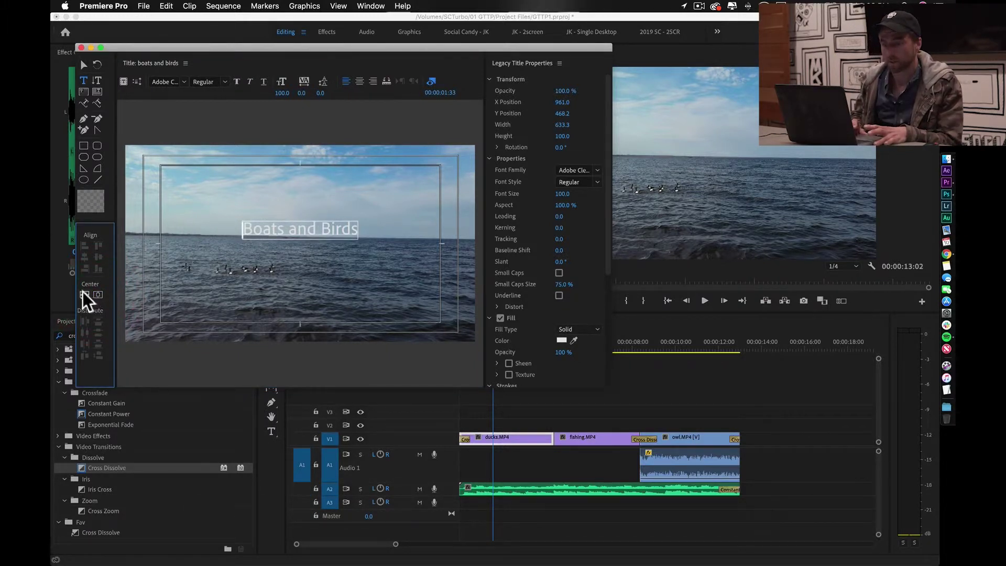
{"action": "left_click", "coordinate": [82, 294]}
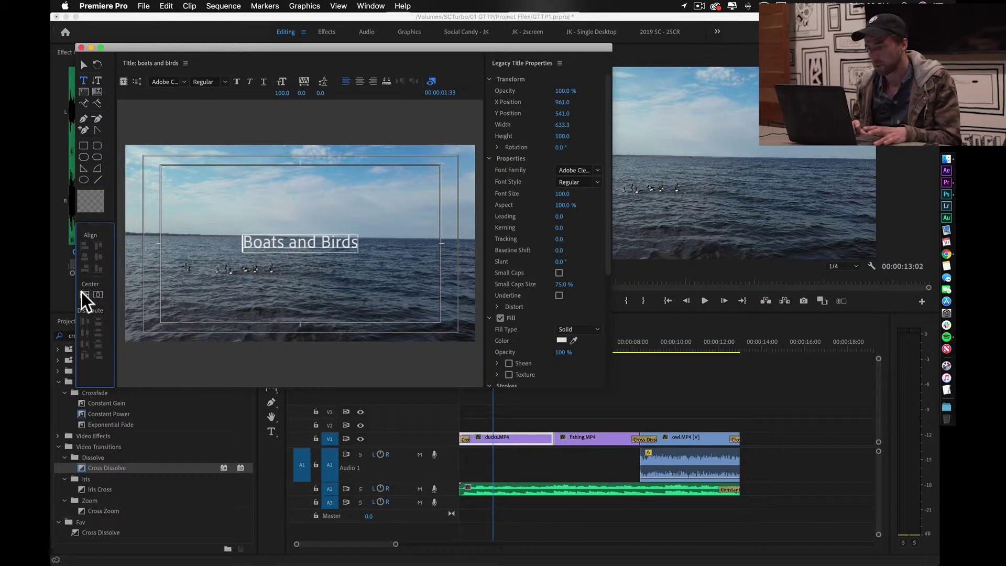
- Set the "Boats and Birds" text's font size to 162 and turn on its Shadow
{"action": "key", "text": "Escape"}
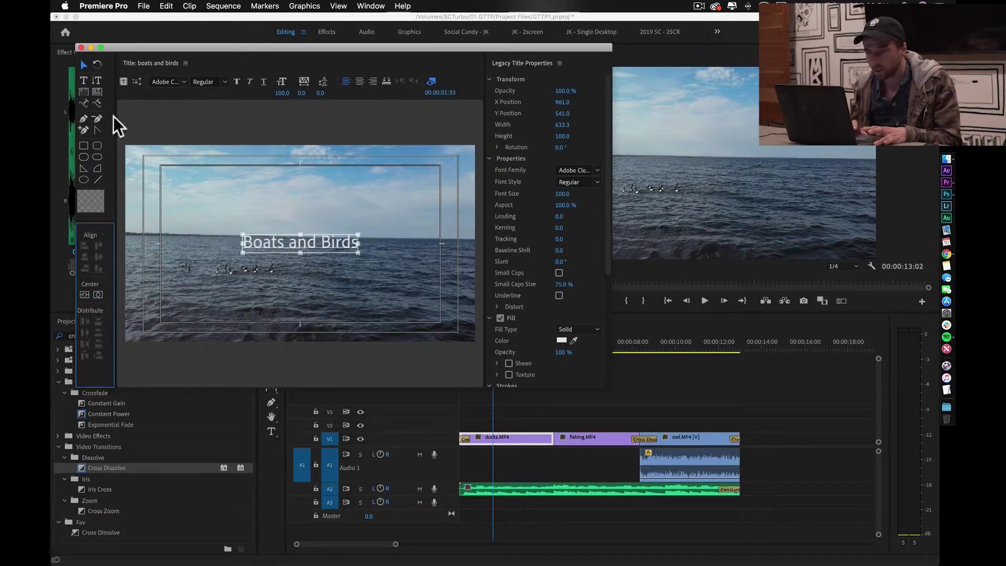
{"action": "left_click", "coordinate": [83, 80]}
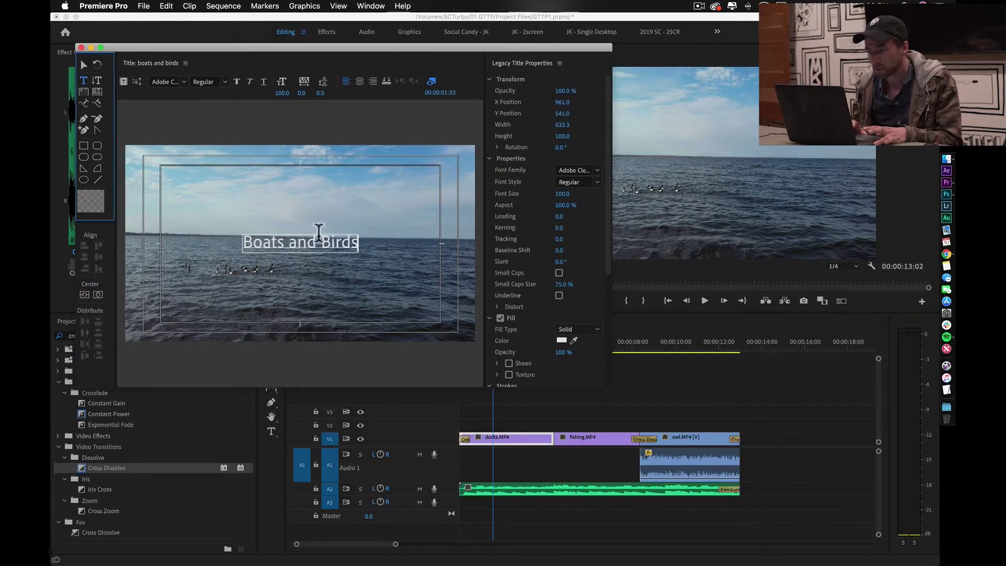
{"action": "left_click", "coordinate": [350, 243]}
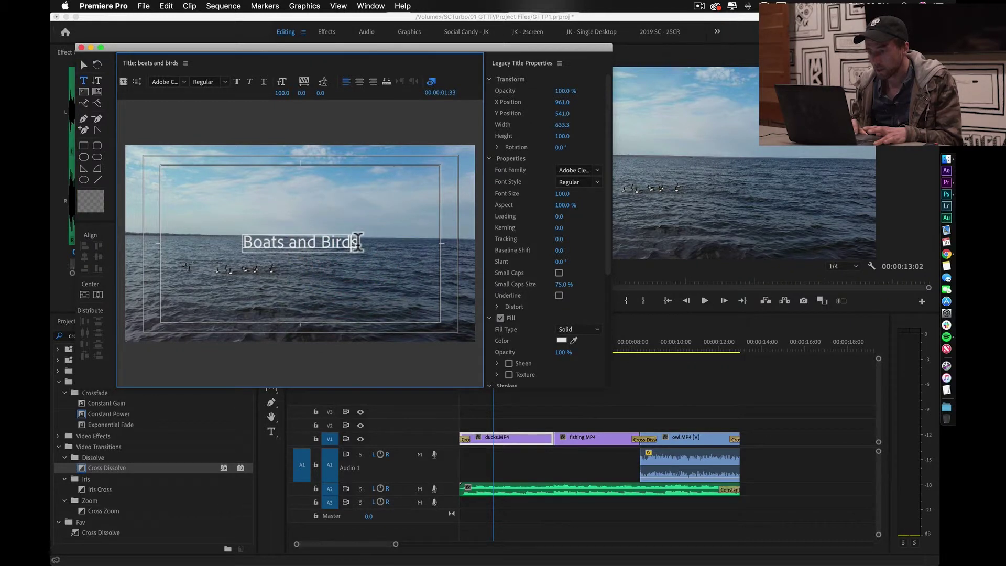
{"action": "left_click", "coordinate": [178, 204]}
{"action": "left_click_drag", "start_coordinate": [282, 93], "coordinate": [299, 97]}
{"action": "scroll", "coordinate": [501, 265], "scroll_direction": "down", "scroll_amount": 5}
{"action": "left_click", "coordinate": [501, 265]}
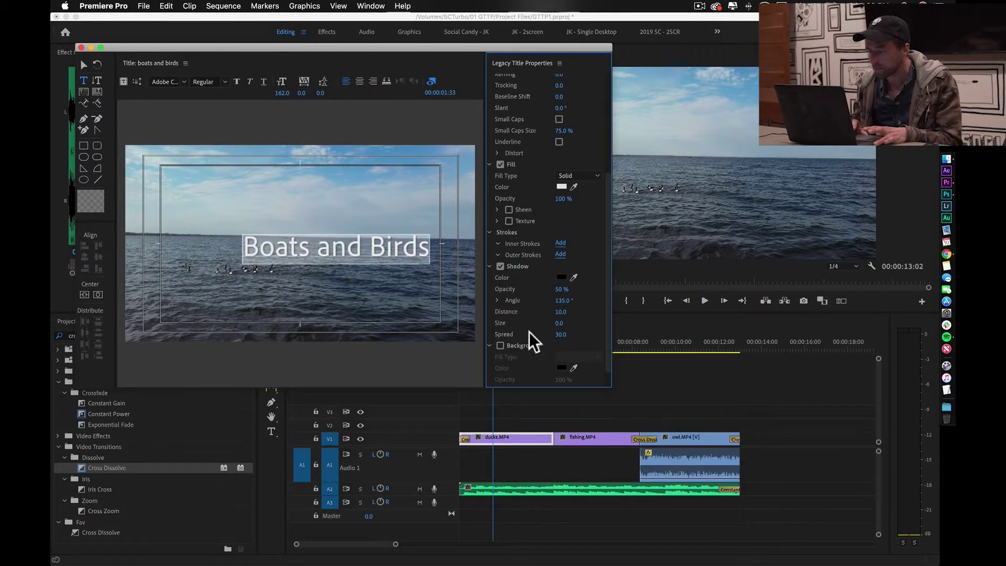
- Center the enlarged title vertically and horizontally in the frame and close the title editor
{"action": "left_click", "coordinate": [87, 291]}
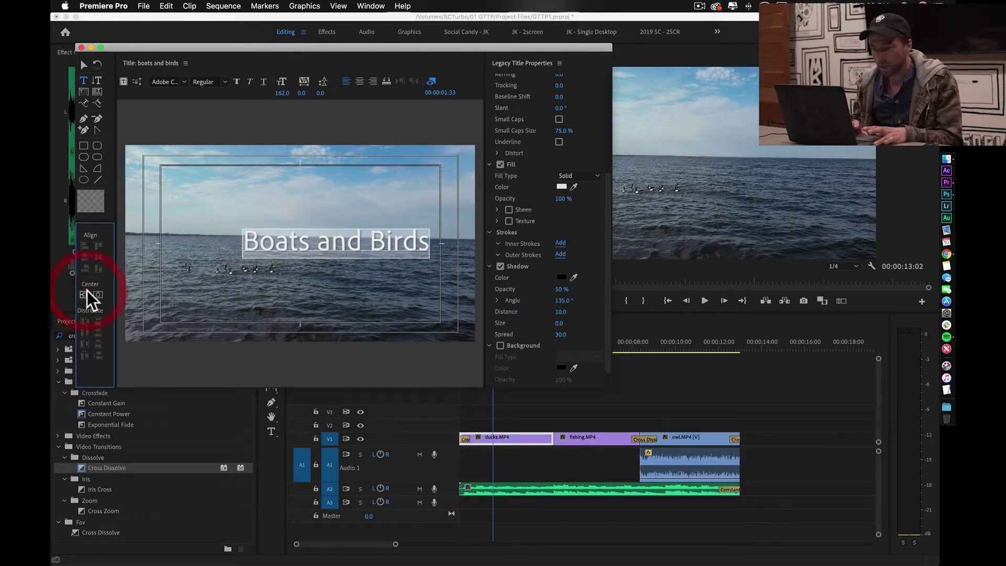
{"action": "left_click", "coordinate": [98, 295]}
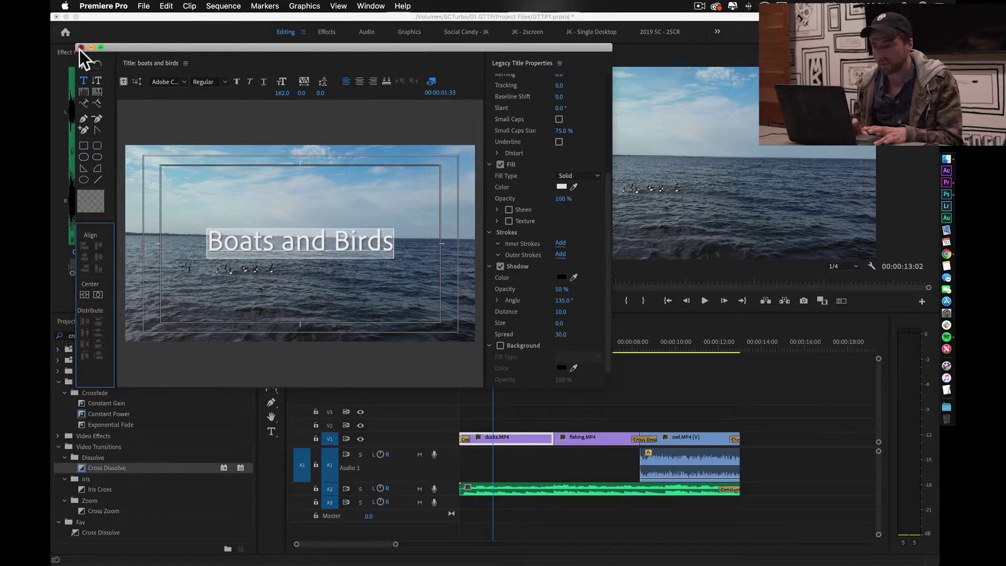
{"action": "left_click", "coordinate": [81, 47]}
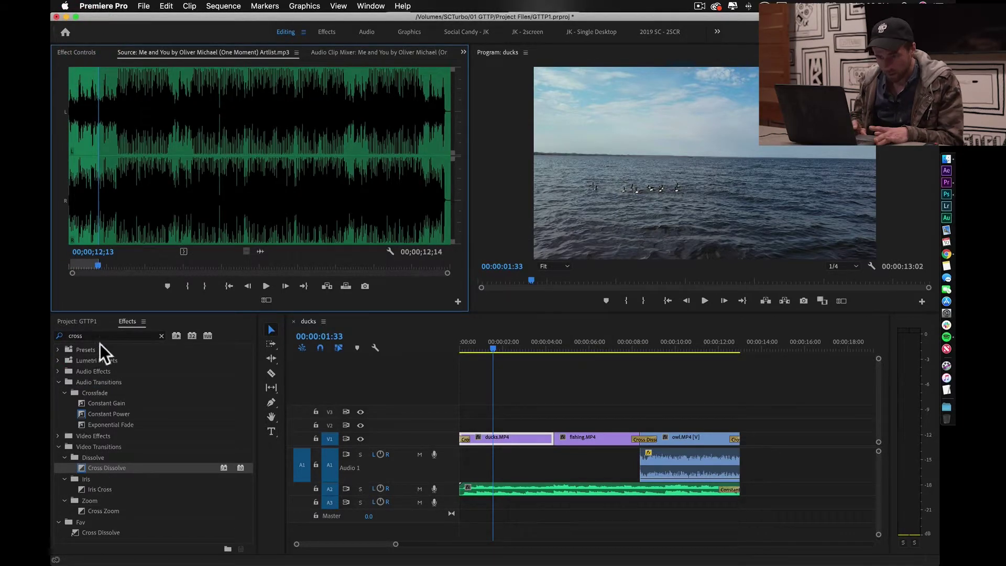
- Place the boats and birds title on track V2 starting at 00:00:01:33 above the ducks clip, and play that section
{"action": "left_click", "coordinate": [77, 322]}
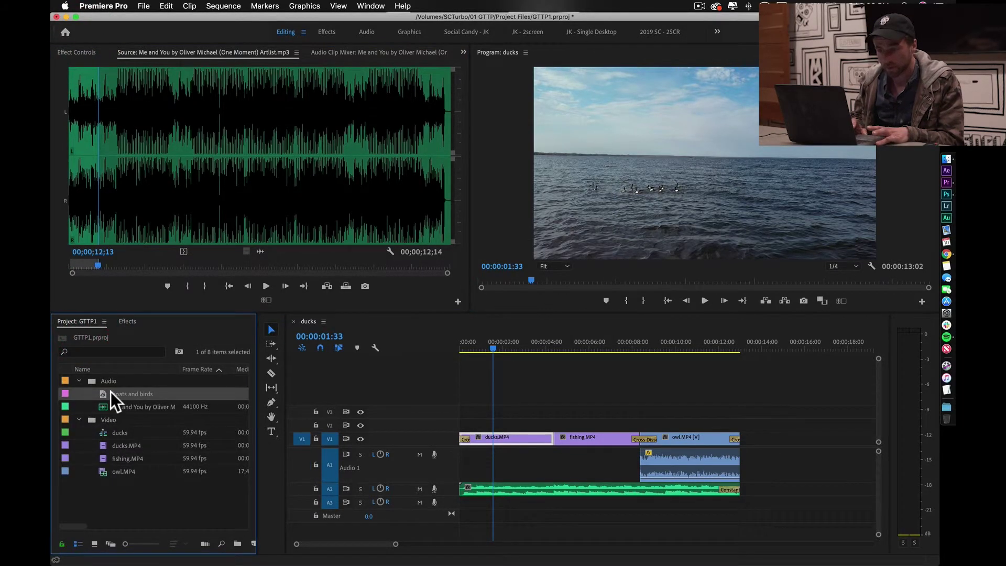
{"action": "left_click_drag", "start_coordinate": [116, 391], "coordinate": [495, 431]}
{"action": "left_click", "coordinate": [482, 348]}
{"action": "key", "text": "space"}
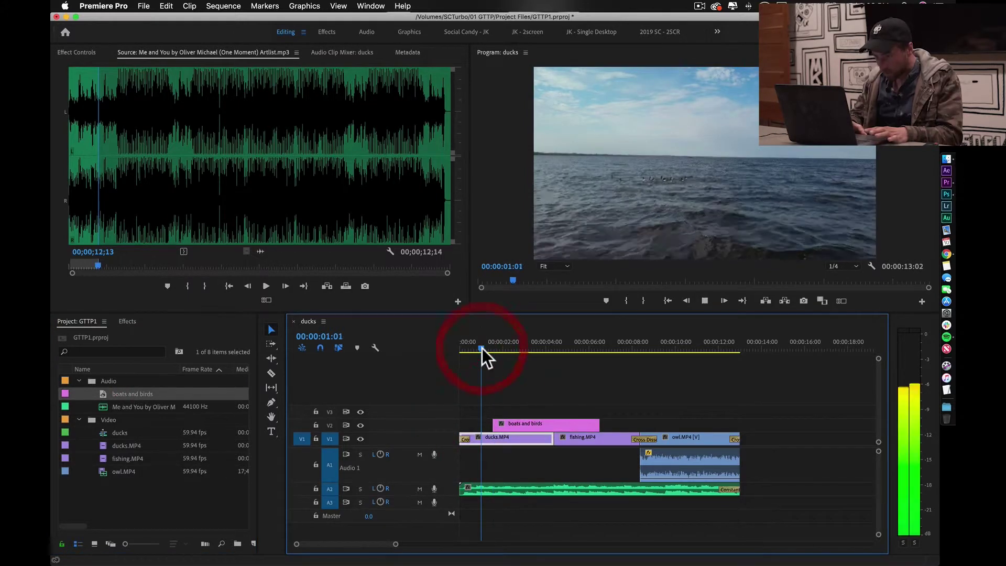
{"action": "key", "text": "space"}
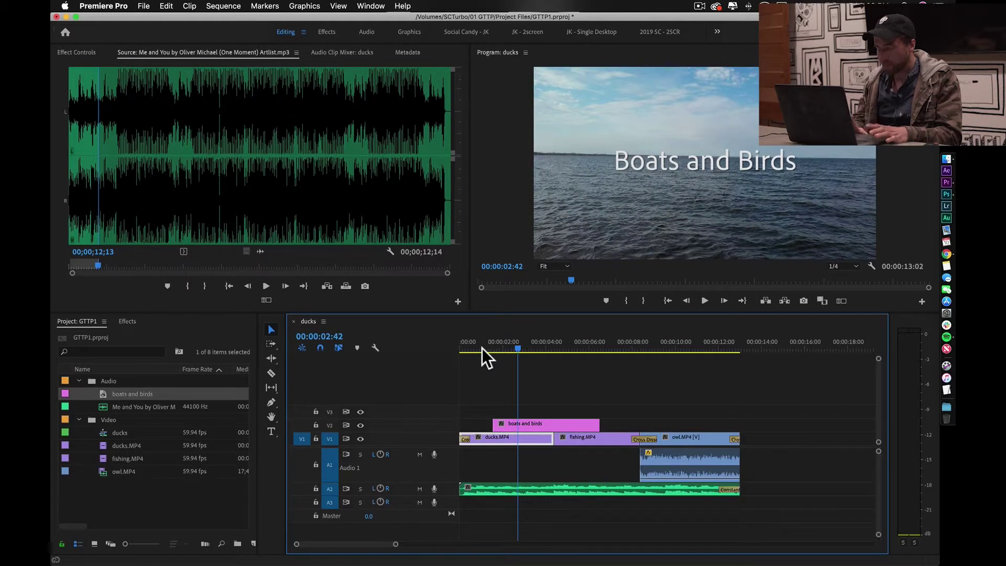
- Shorten the title to end just after the fishing clip starts, add Cross Dissolves to both its ends, and preview them
{"action": "left_click_drag", "start_coordinate": [599, 423], "coordinate": [569, 423]}
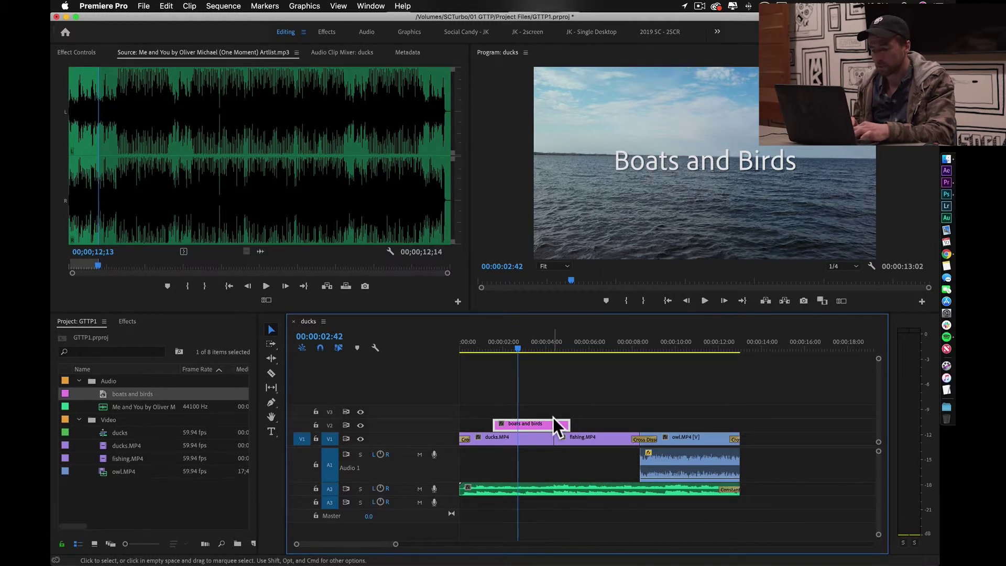
{"action": "key", "text": "super+d"}
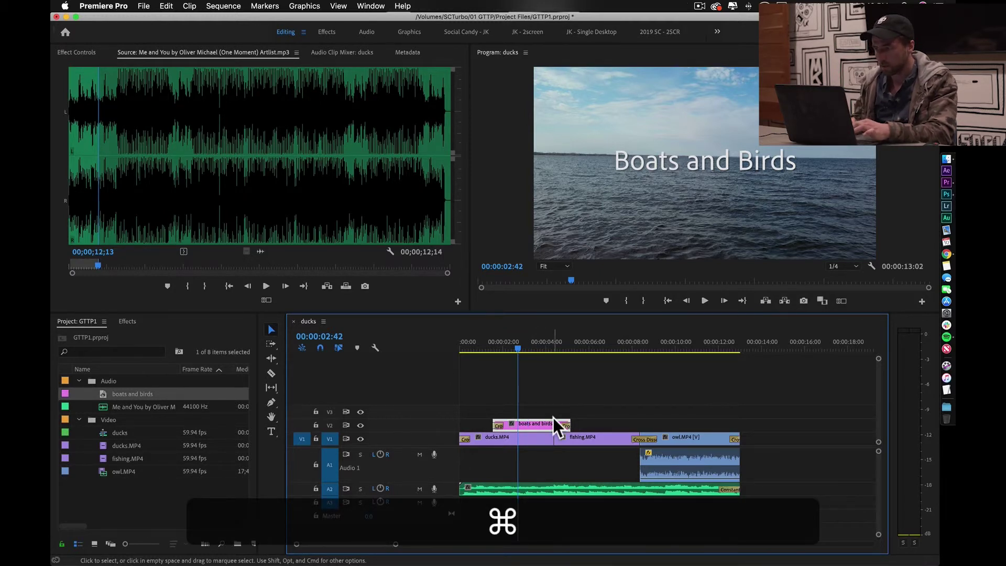
{"action": "left_click_drag", "start_coordinate": [496, 345], "coordinate": [482, 335]}
{"action": "key", "text": "space"}
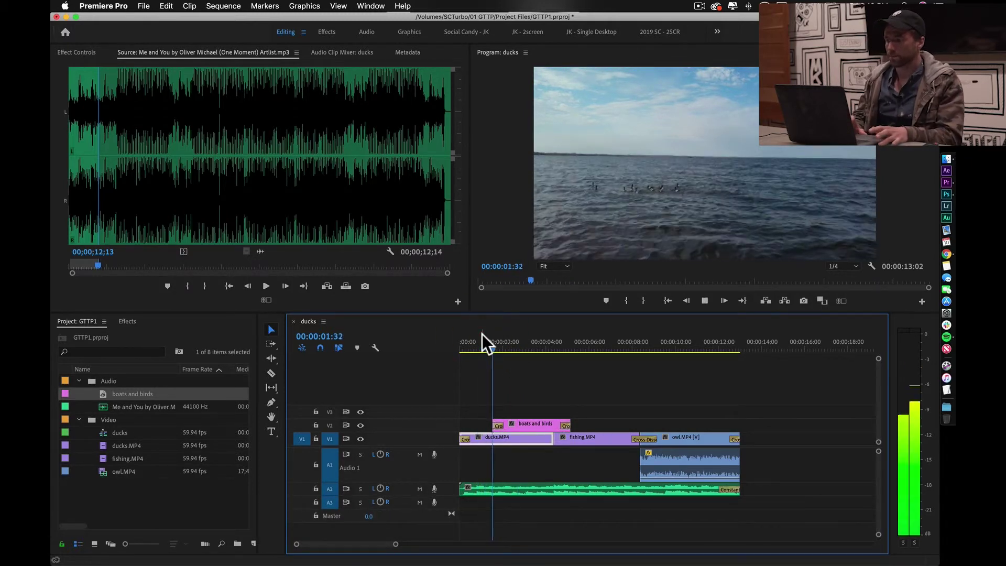